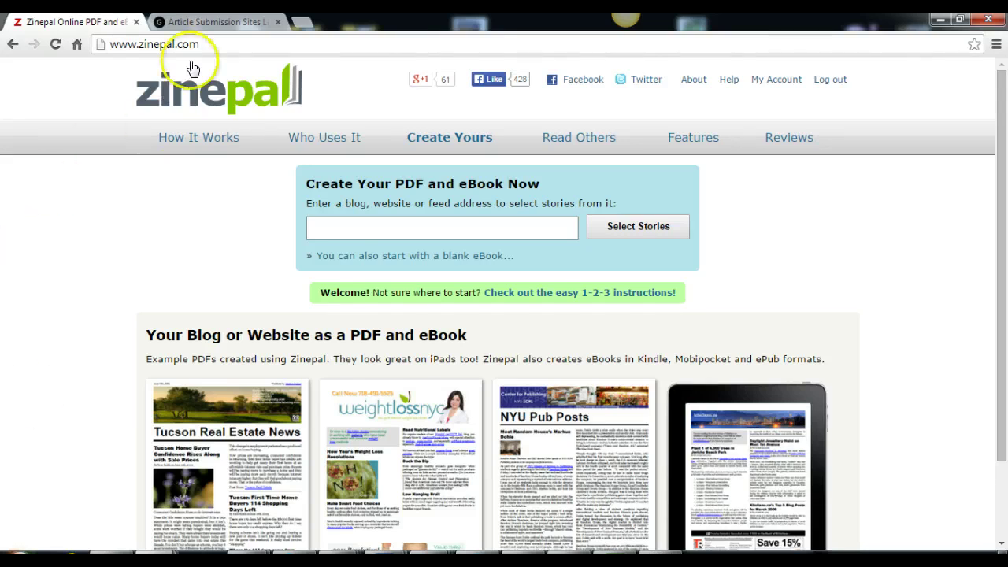
# Look through the blog's Article Submission Sites List post, including its list of article directories
pyautogui.click(220, 24)
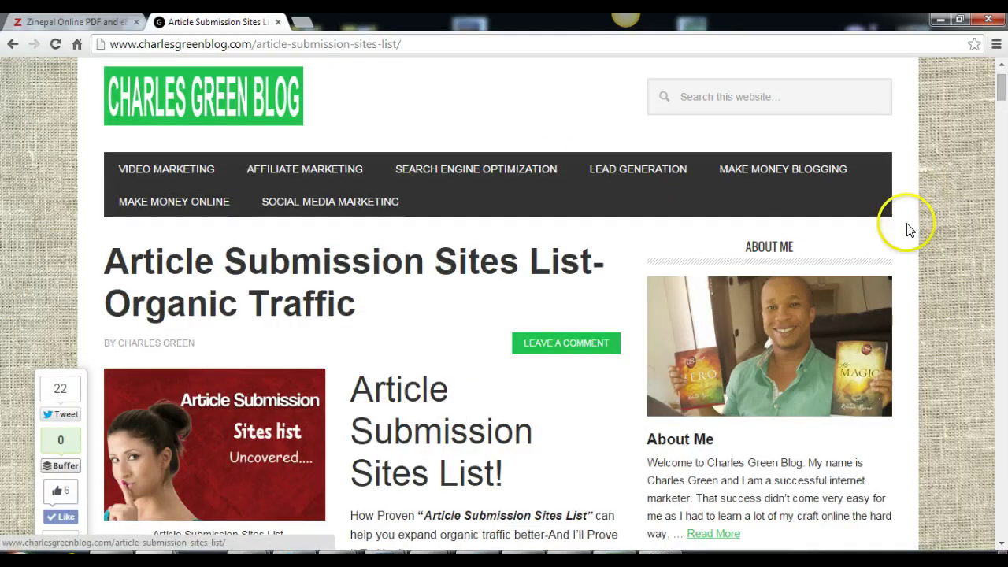
pyautogui.scroll(-3, 925, 228)
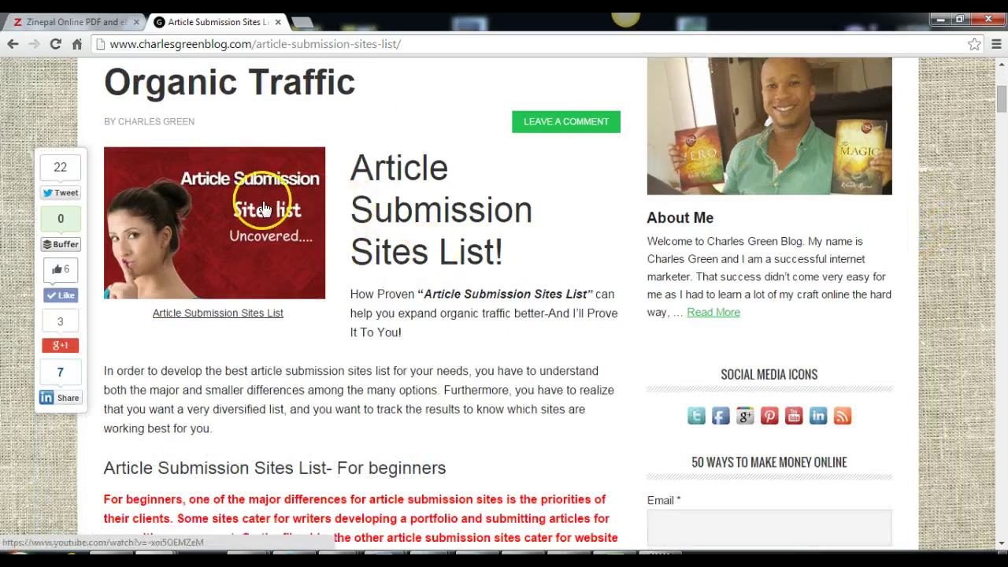
pyautogui.scroll(4, 371, 162)
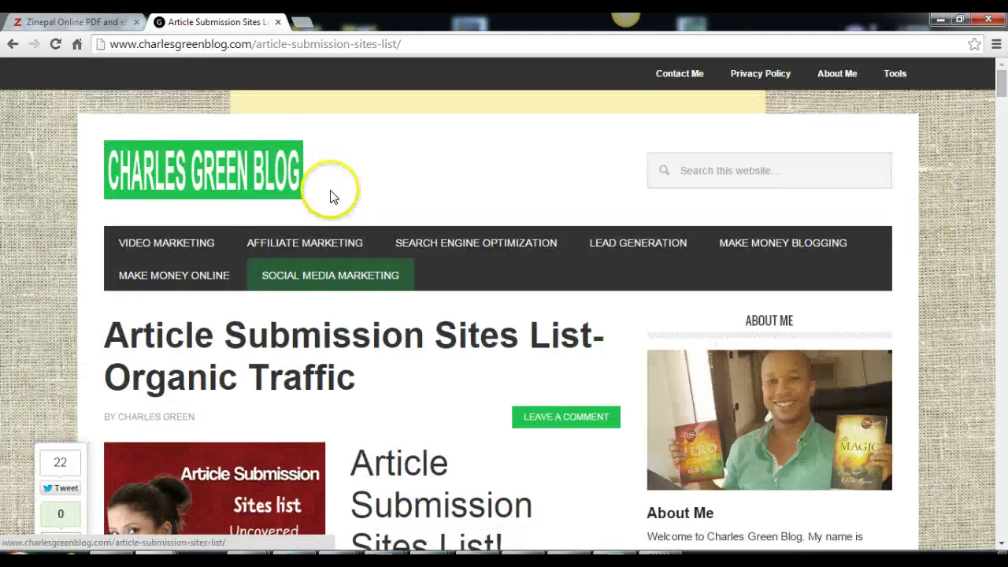
pyautogui.scroll(-2, 254, 225)
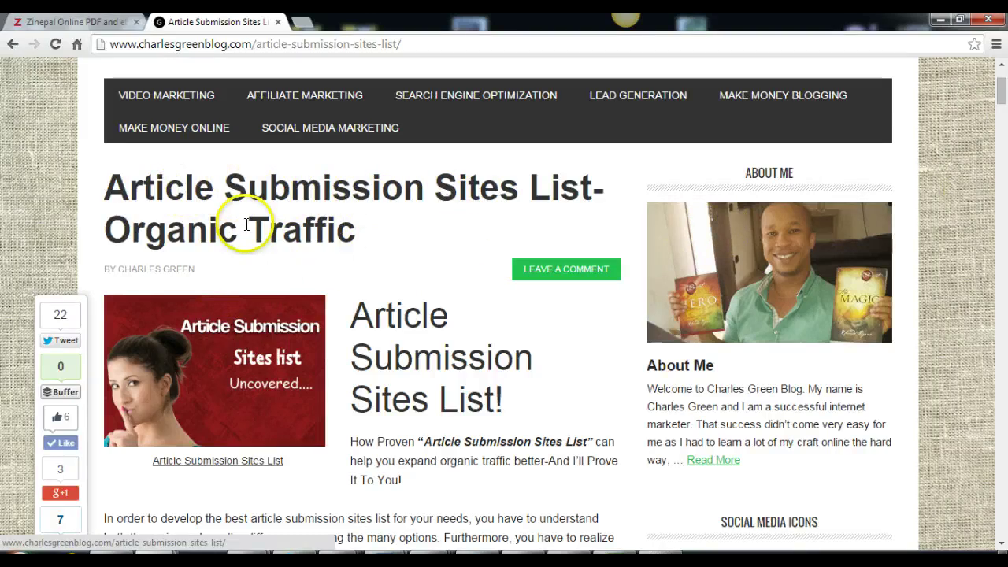
pyautogui.scroll(-20, 357, 276)
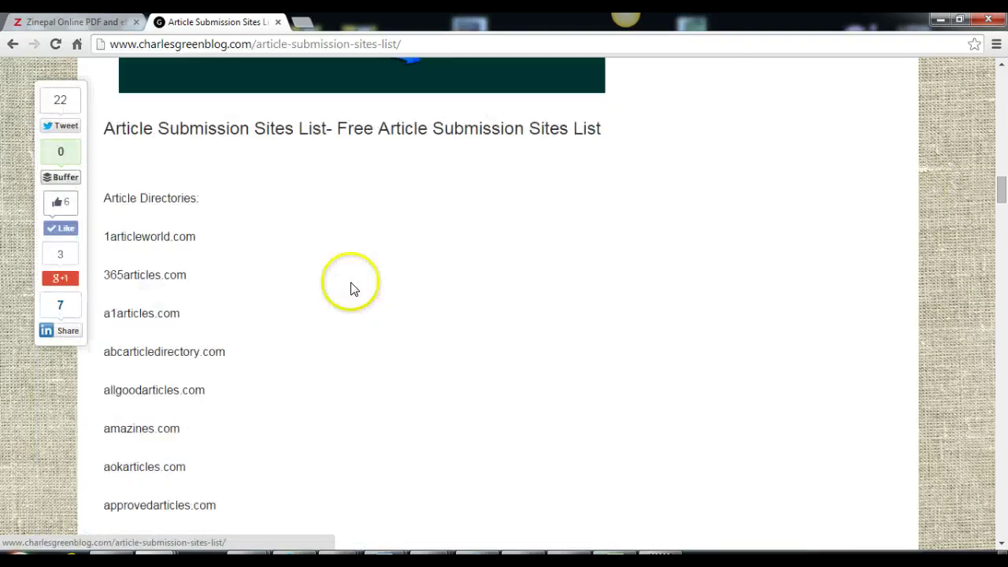
pyautogui.scroll(20, 352, 288)
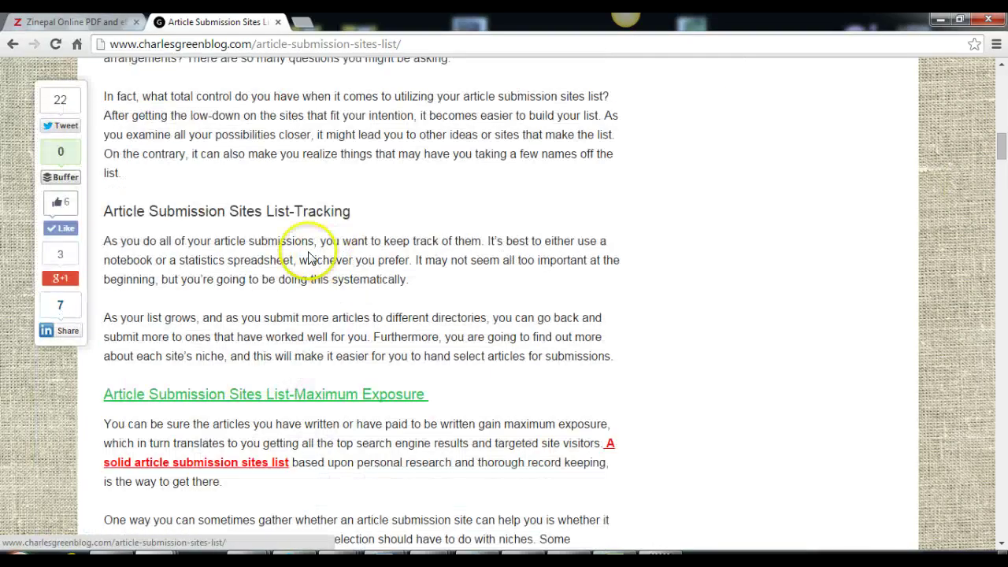
pyautogui.scroll(5, 296, 229)
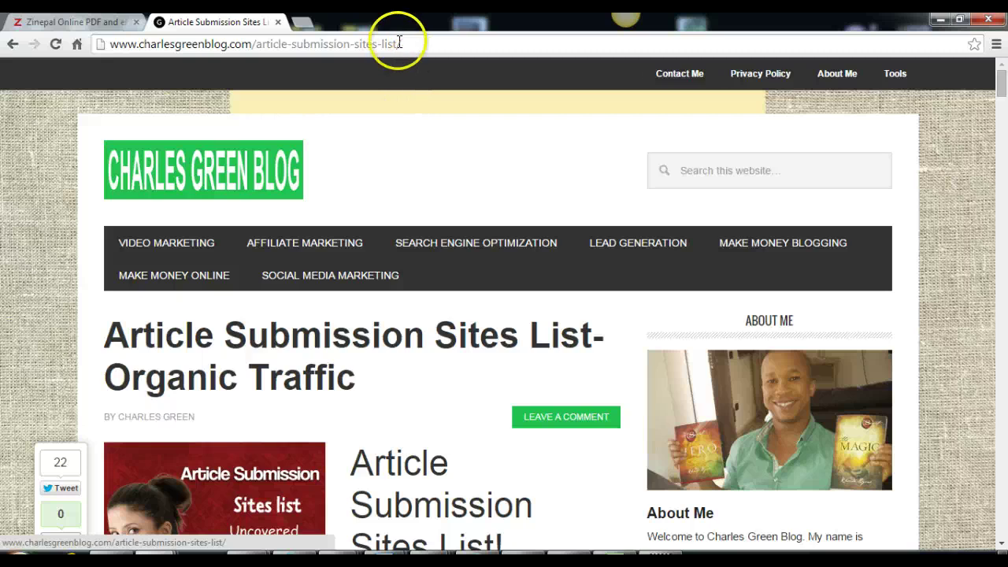
# Copy the full web address of the blog's Article Submission Sites List post
pyautogui.moveTo(404, 40); pyautogui.dragTo(132, 41)
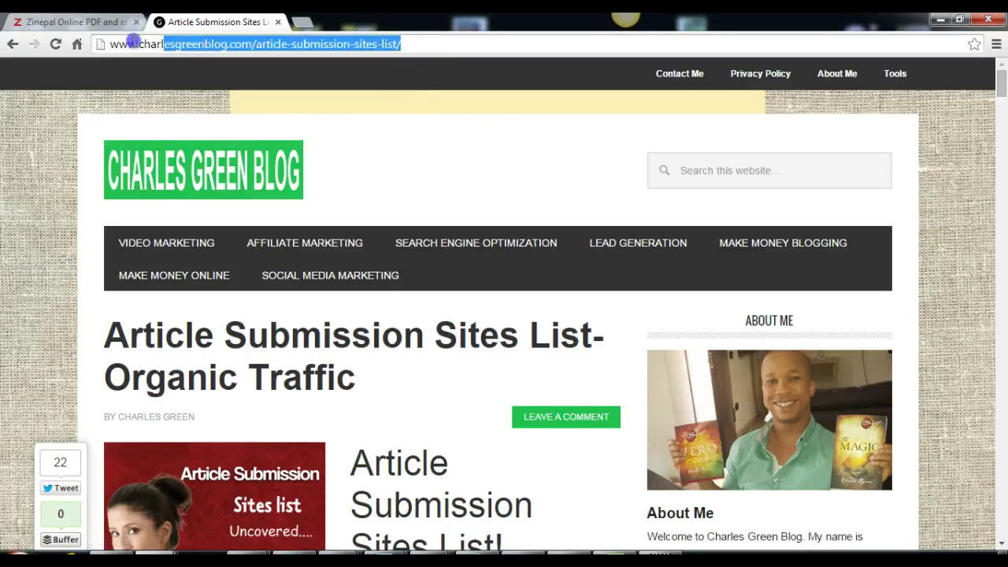
pyautogui.rightClick(212, 45)
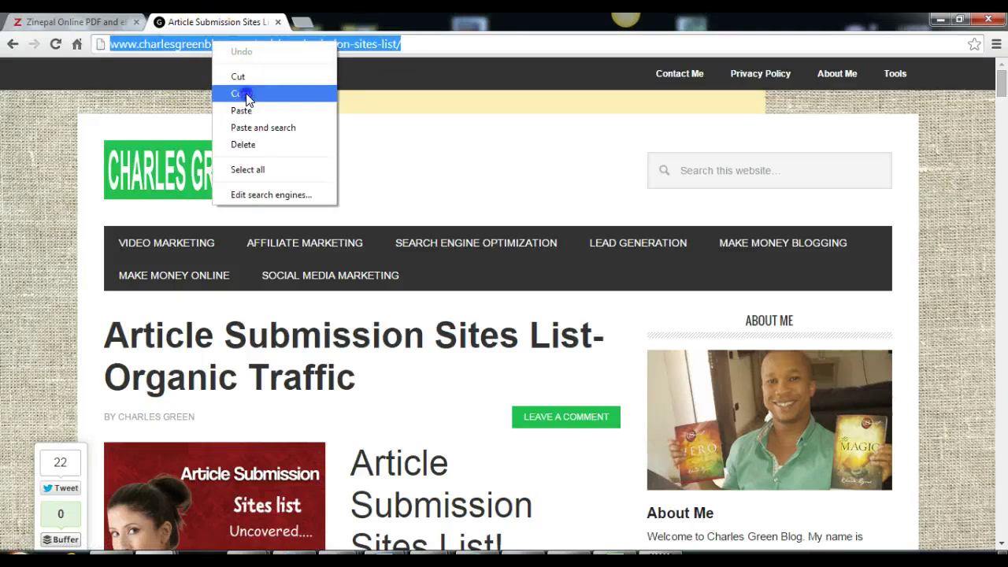
pyautogui.click(236, 92)
# Enter the copied article address as the source for a new Zinepal eBook and load its stories for selection
pyautogui.click(103, 22)
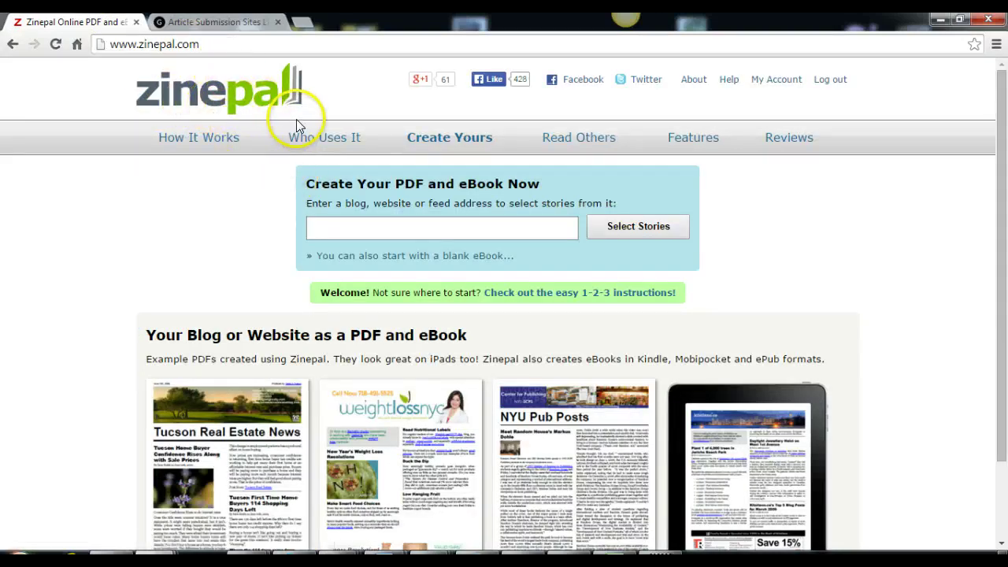
pyautogui.click(443, 229)
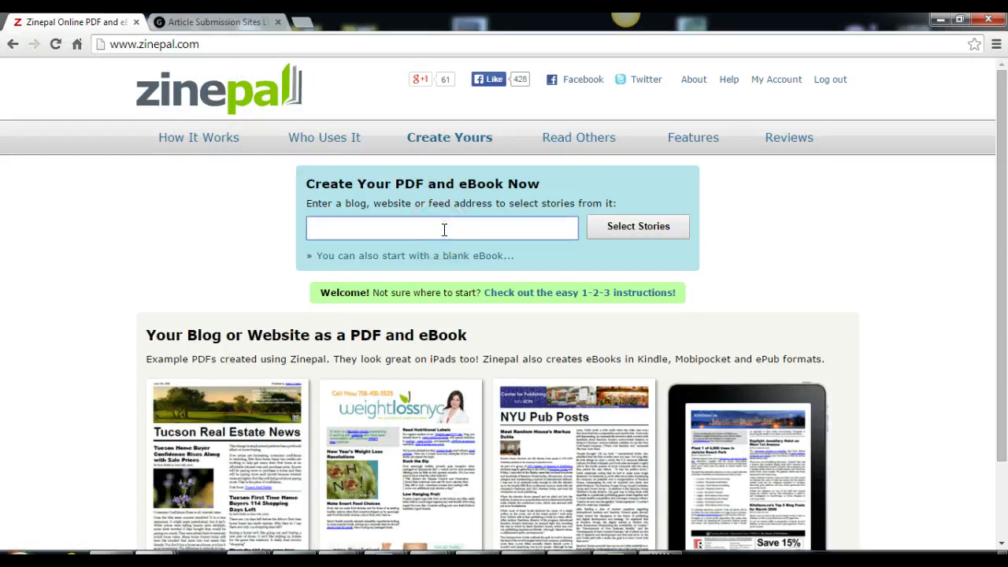
pyautogui.hotkey('ctrl', 'v')
pyautogui.click(444, 246)
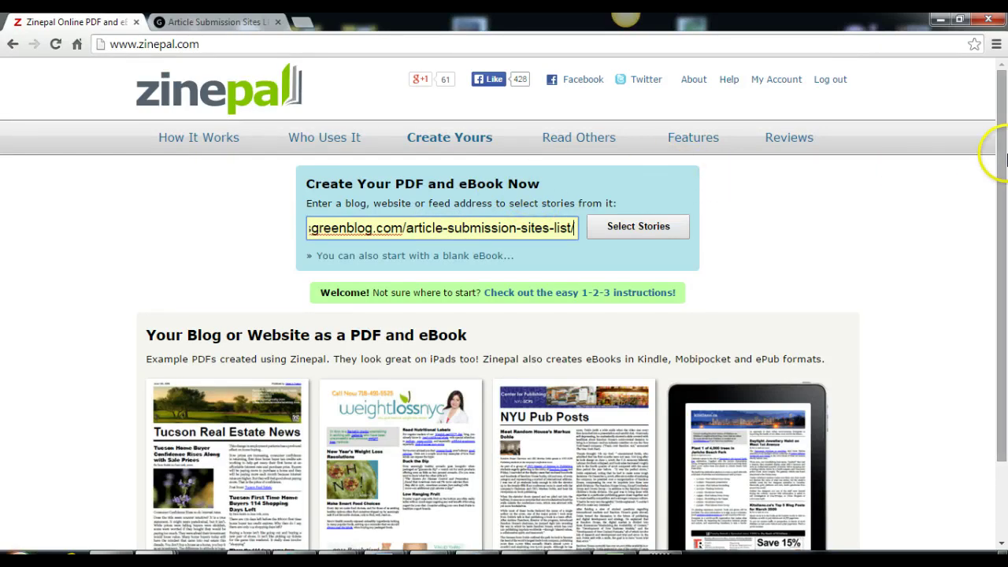
pyautogui.moveTo(1001, 157); pyautogui.dragTo(1002, 155)
pyautogui.click(645, 220)
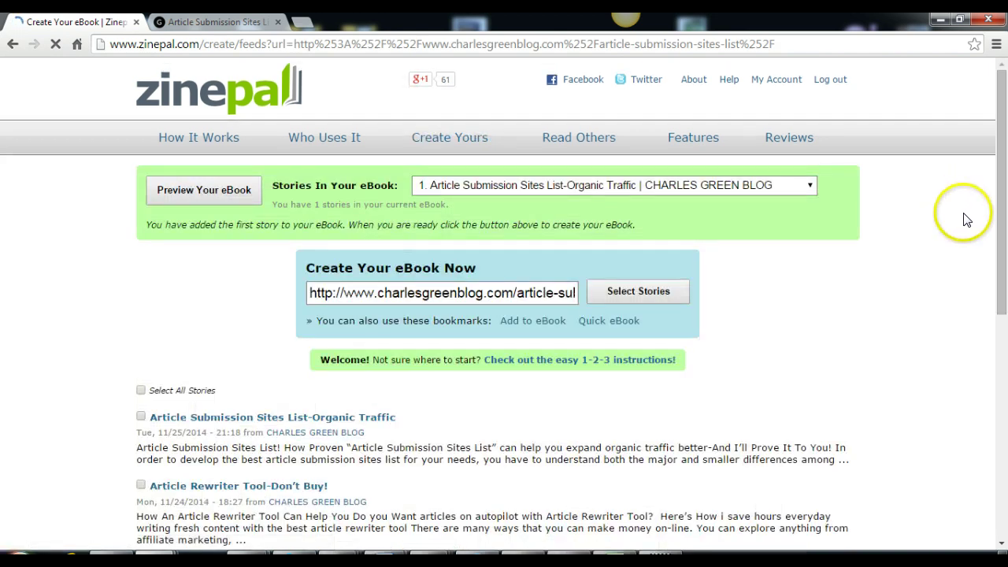
# Examine the stories offered from the blog and the story already included in the current eBook
pyautogui.scroll(-1, 963, 218)
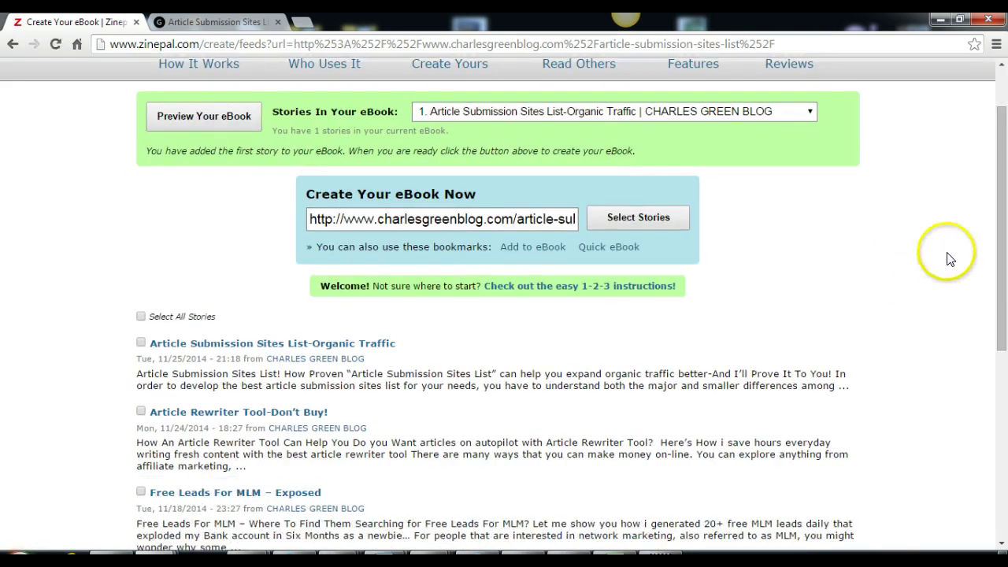
pyautogui.scroll(1, 950, 254)
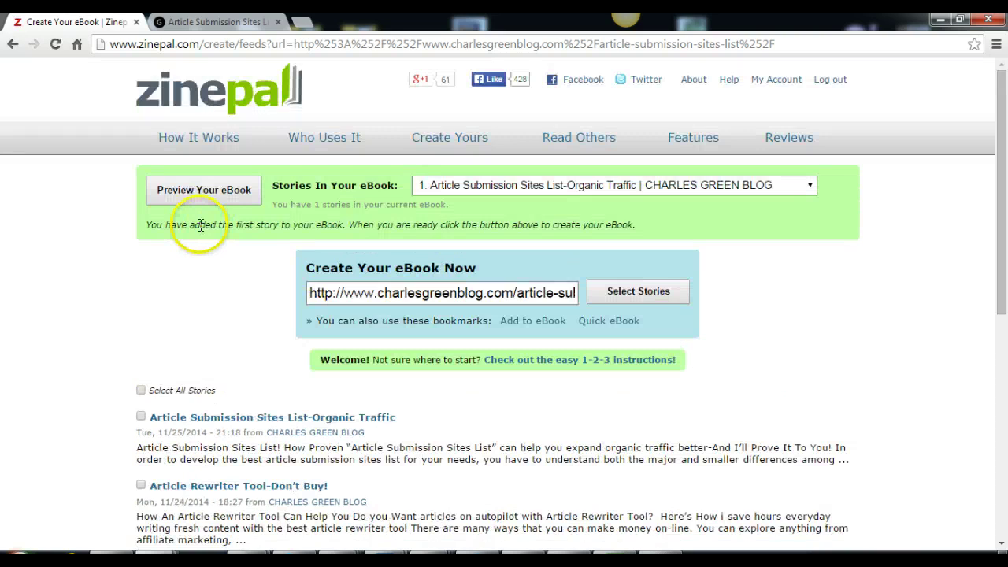
pyautogui.scroll(-2, 225, 274)
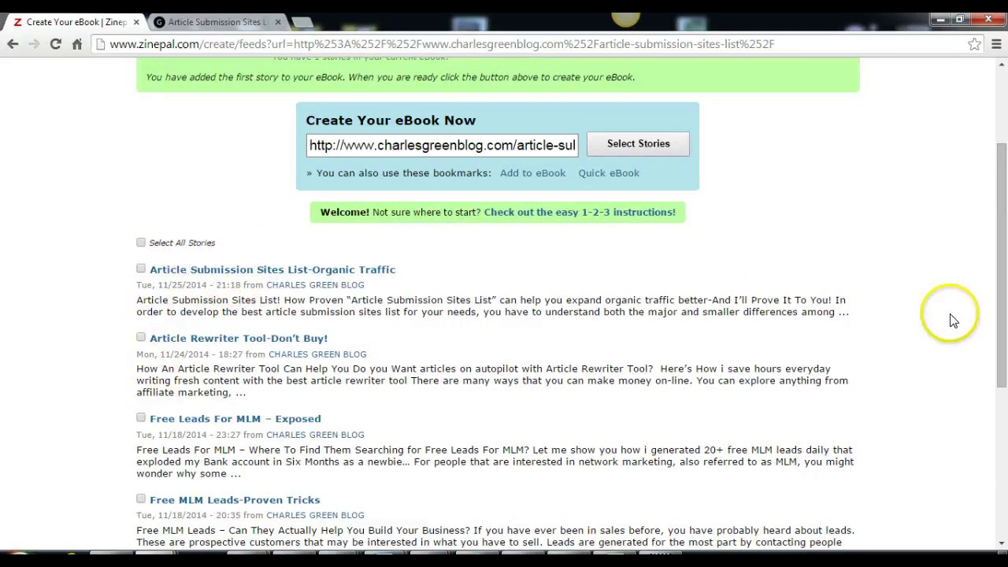
pyautogui.scroll(-3, 951, 318)
pyautogui.scroll(2, 153, 100)
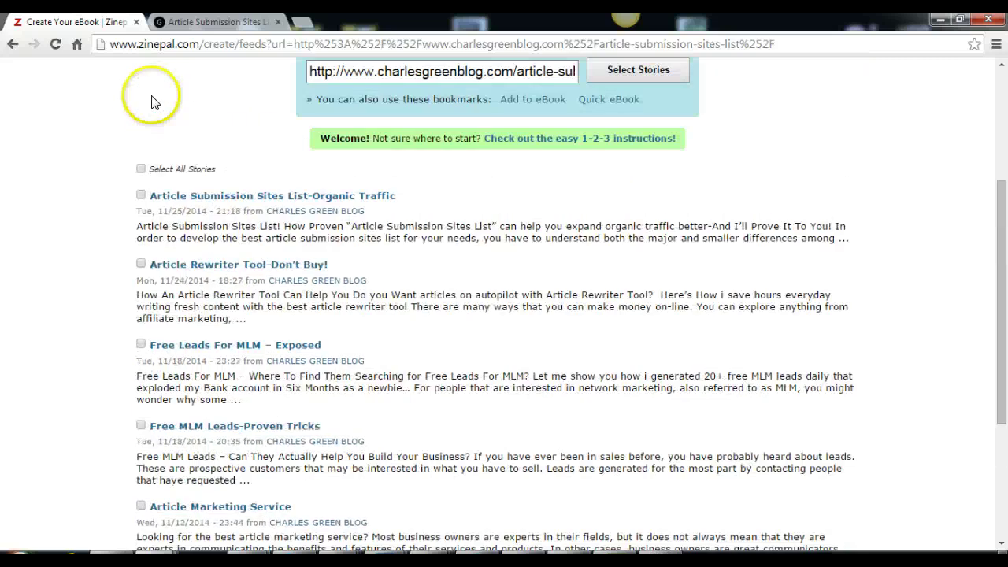
pyautogui.scroll(2, 148, 170)
pyautogui.scroll(1, 152, 174)
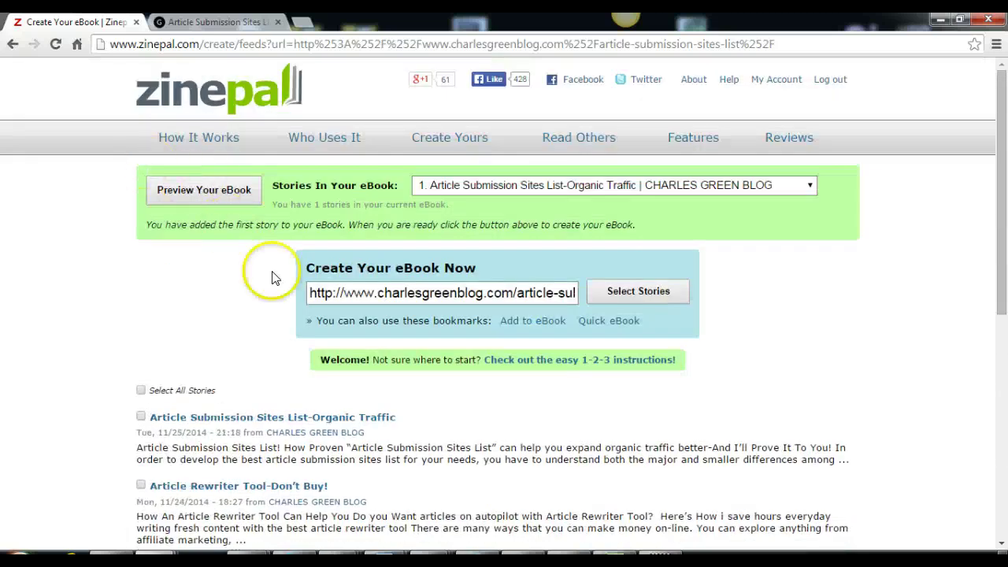
pyautogui.scroll(-3, 241, 251)
pyautogui.scroll(3, 229, 221)
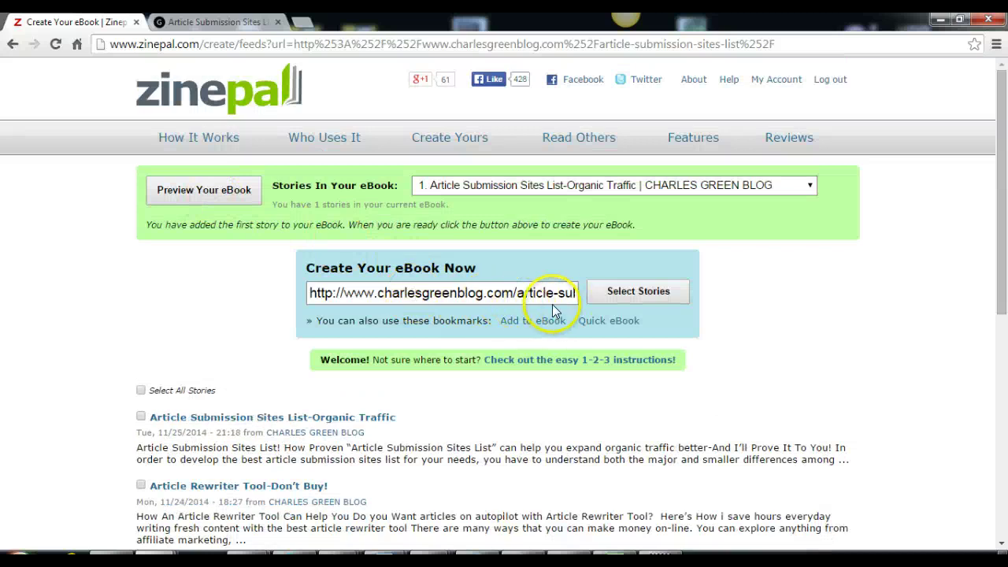
pyautogui.scroll(-3, 158, 287)
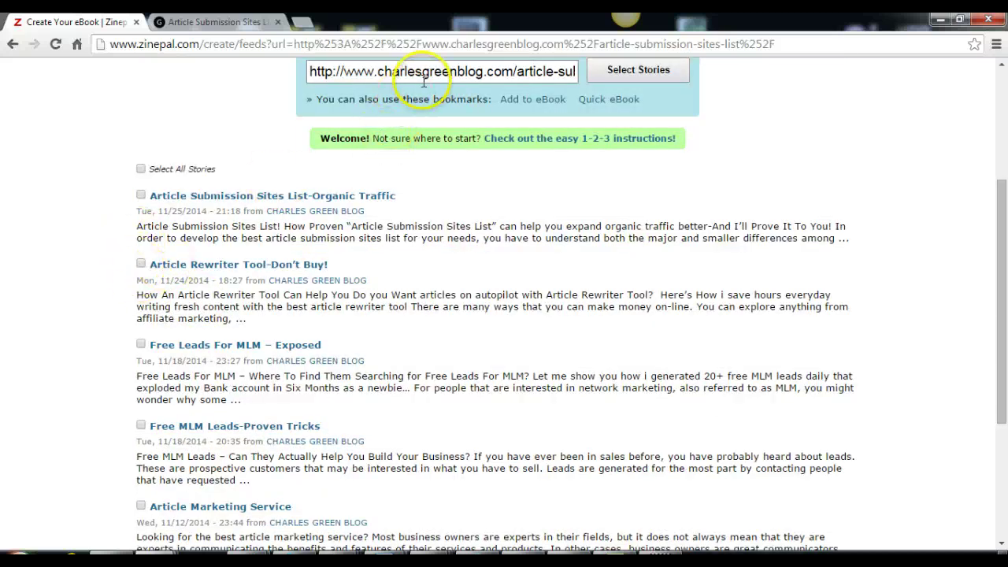
pyautogui.scroll(2, 512, 150)
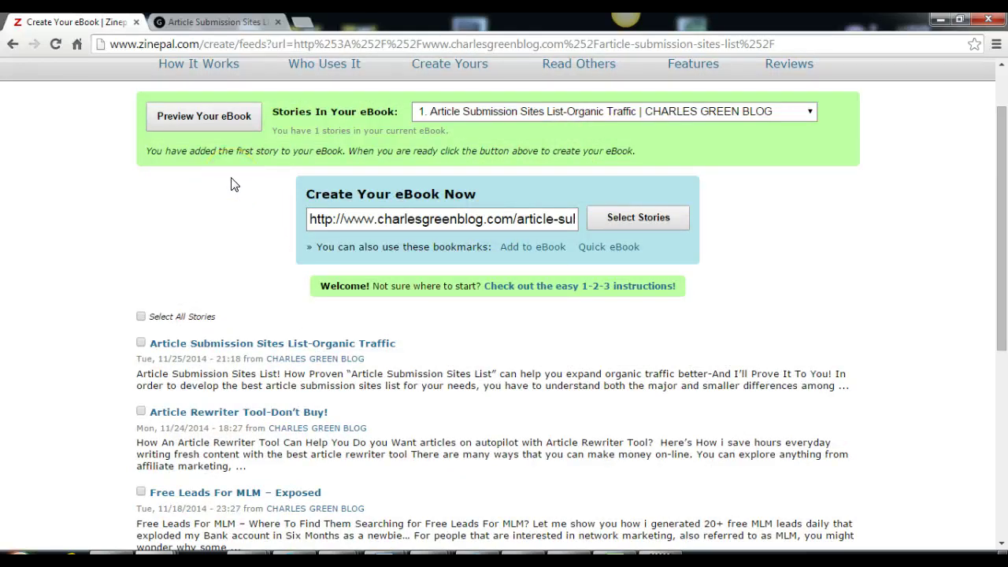
pyautogui.scroll(-2, 225, 426)
pyautogui.scroll(3, 230, 378)
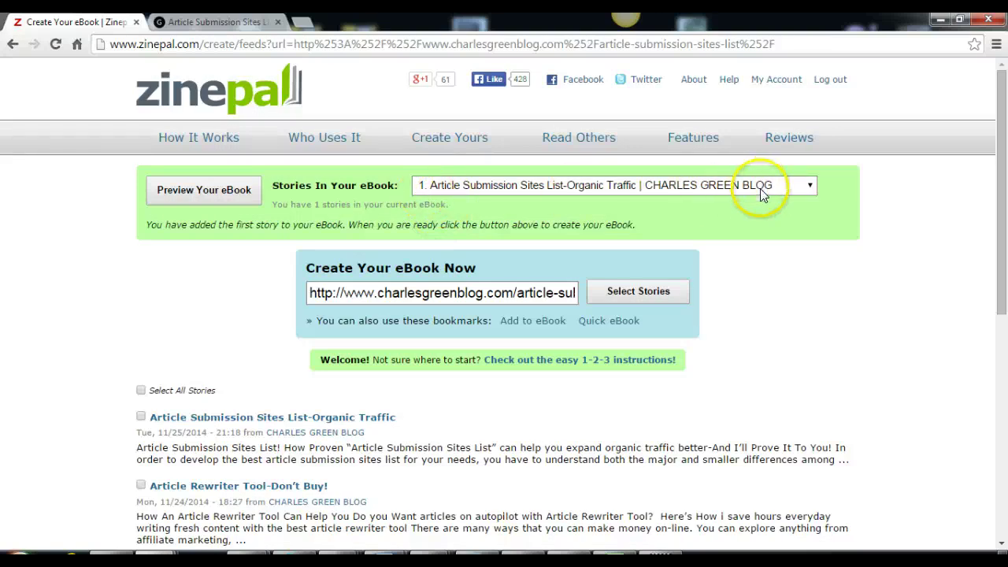
# Generate the preview of the eBook and look over its first page
pyautogui.click(209, 193)
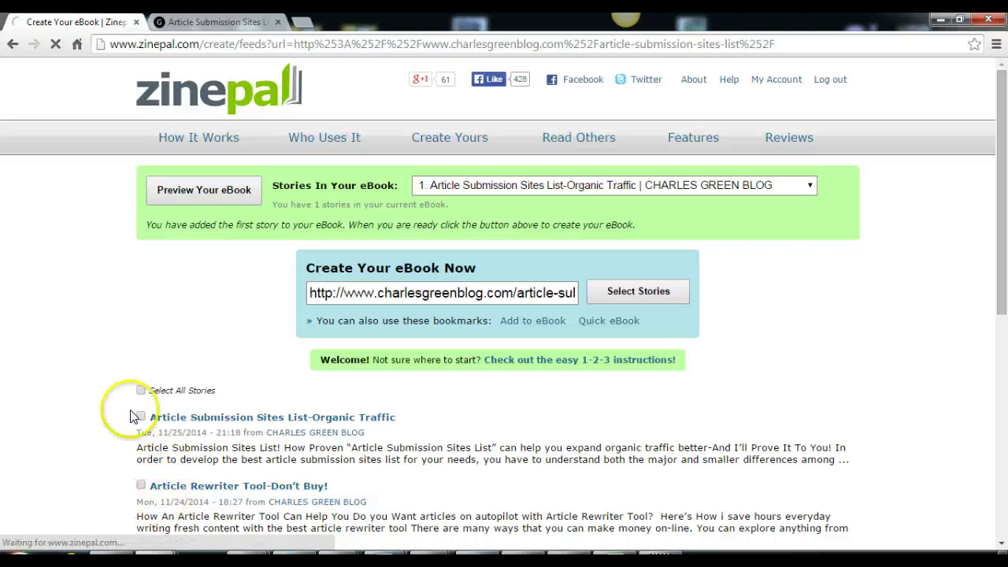
pyautogui.click(206, 192)
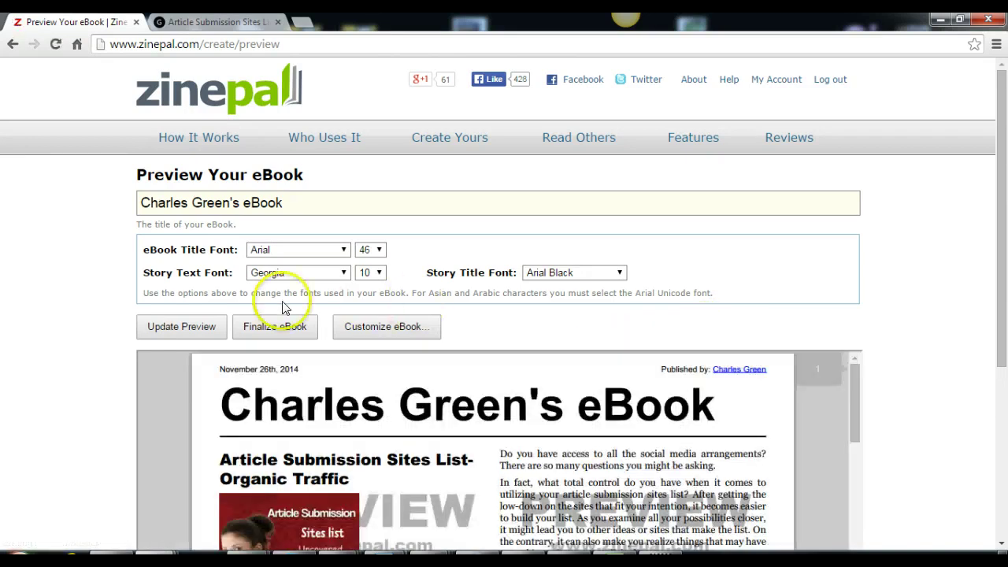
pyautogui.scroll(-5, 76, 287)
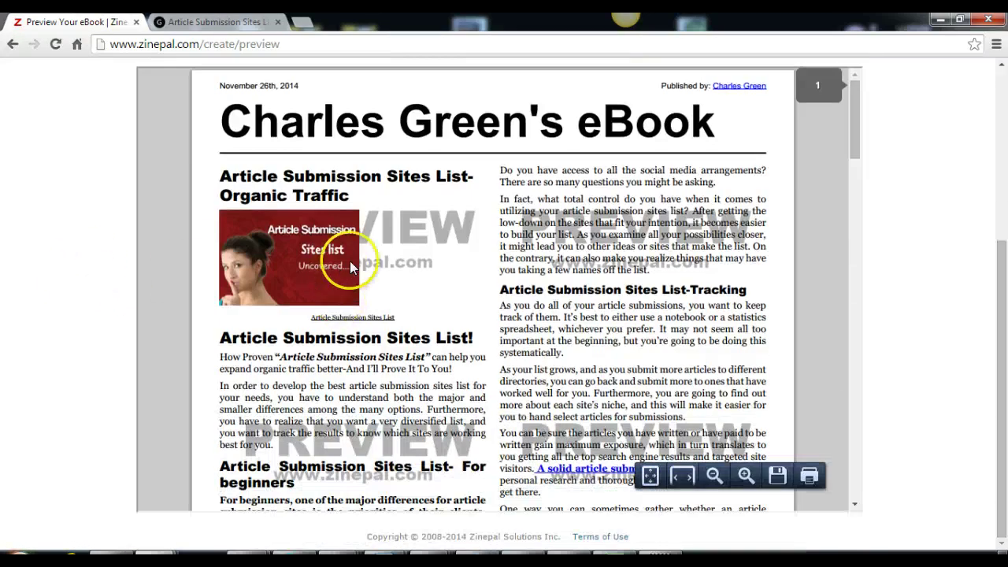
pyautogui.scroll(4, 349, 268)
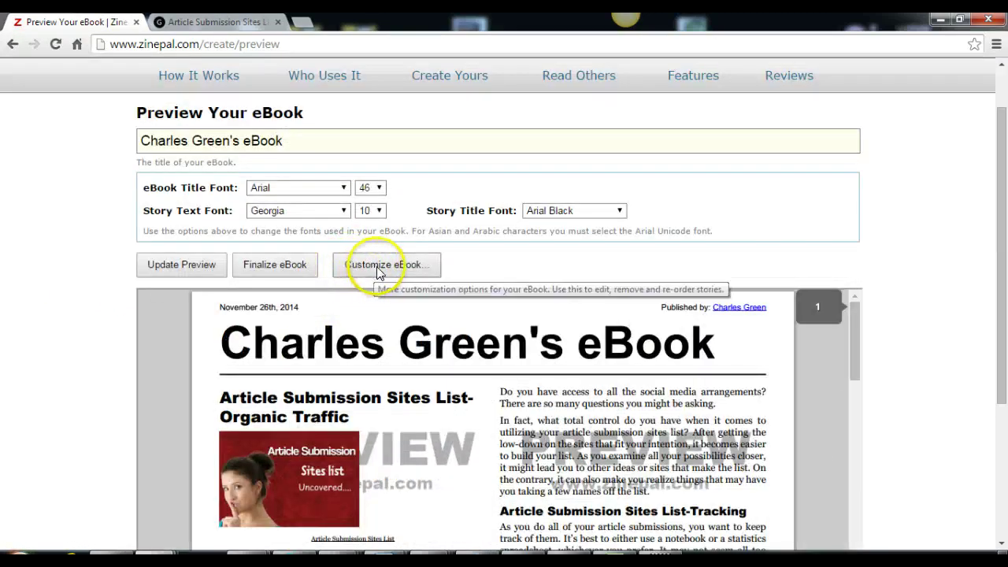
# Go to the eBook's customization options and open the Article Submission Sites List-Organic Traffic story for editing
pyautogui.click(376, 268)
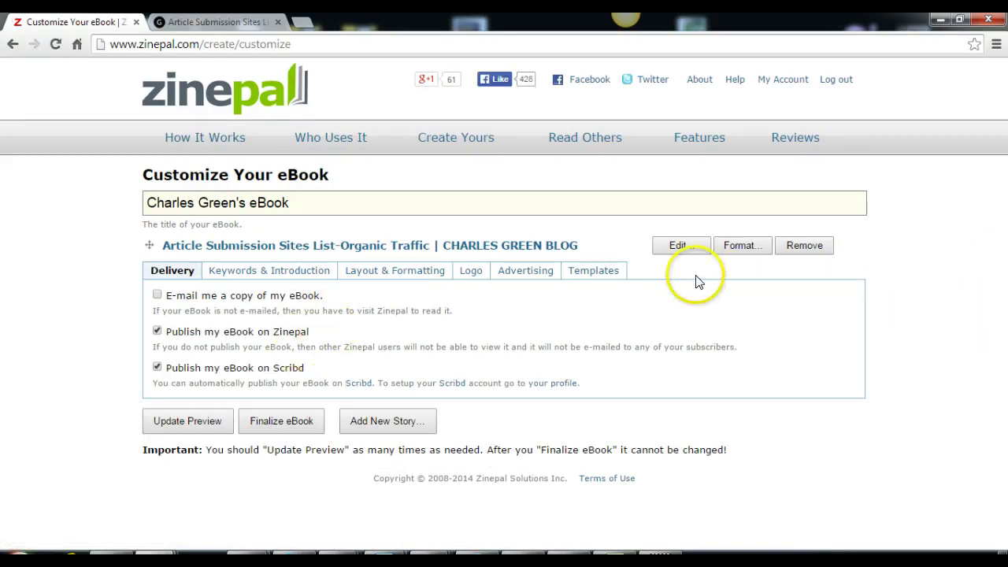
pyautogui.click(692, 250)
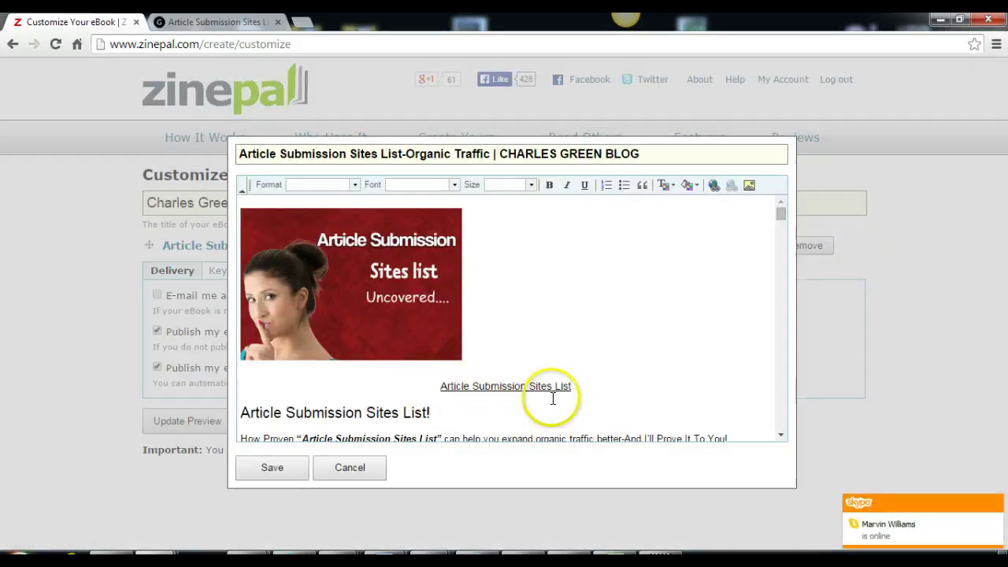
# Insert two blank lines after the underlined "Article Submission Sites List" caption below the story's image
pyautogui.click(582, 400)
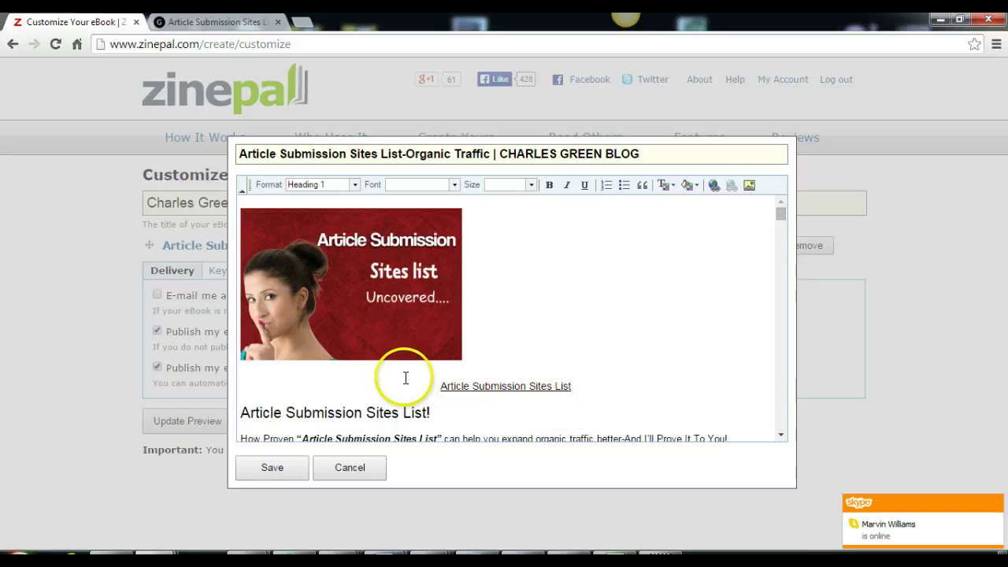
pyautogui.click(597, 382)
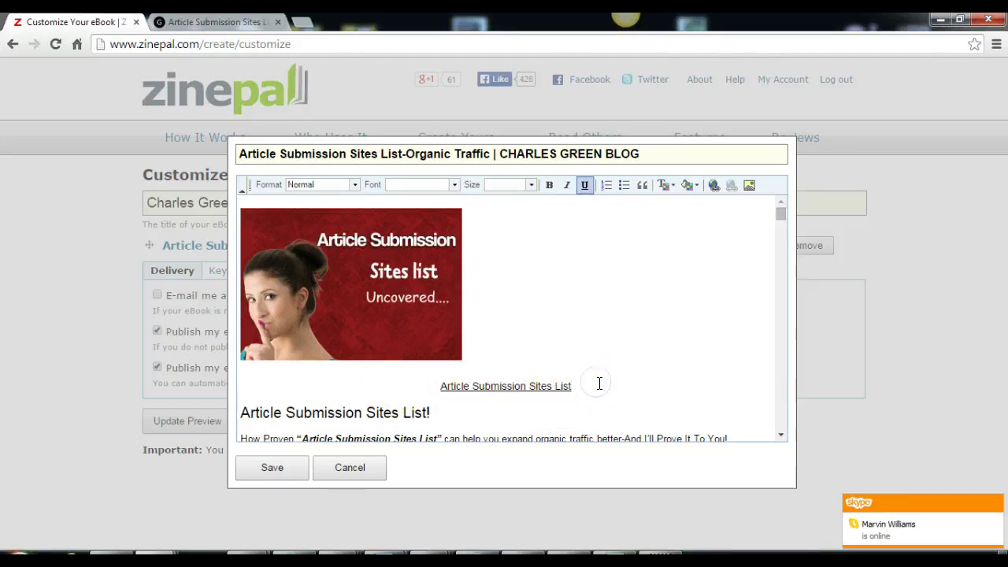
pyautogui.press('Return')
pyautogui.press('Return')
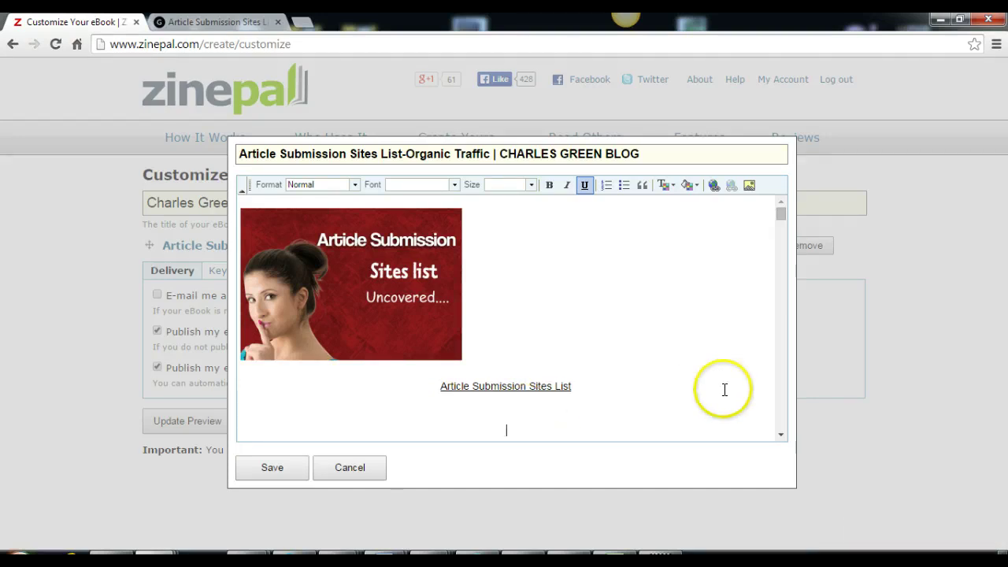
# Merge the "Article Submission Sites List!" heading into the centred blank line above it and add a line break before it
pyautogui.click(781, 435)
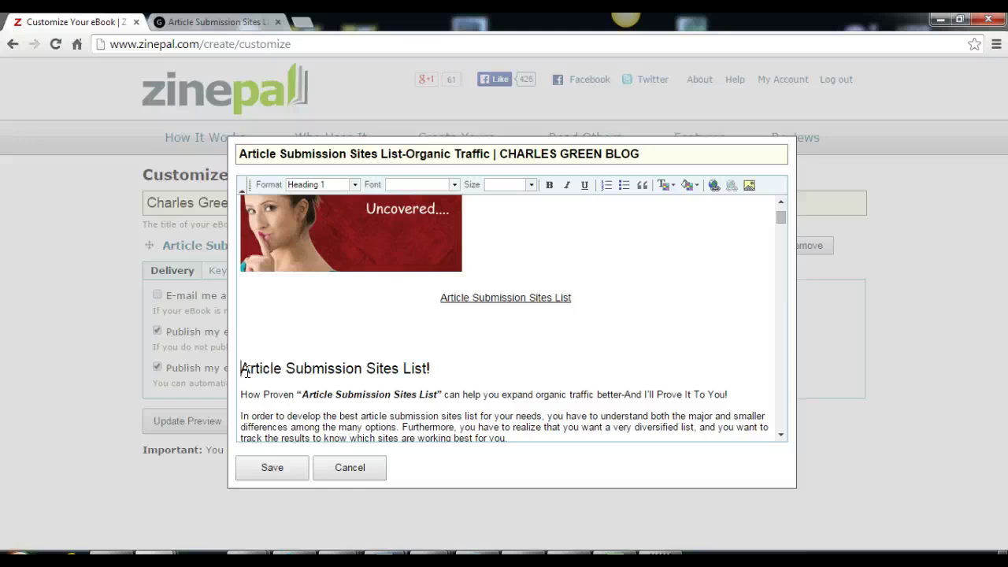
pyautogui.press('BackSpace')
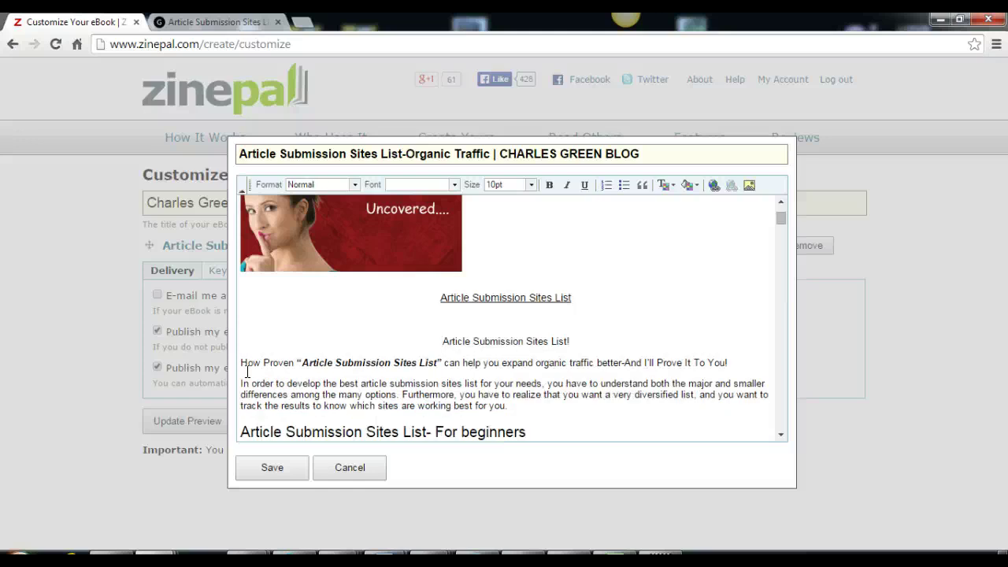
pyautogui.press('Return')
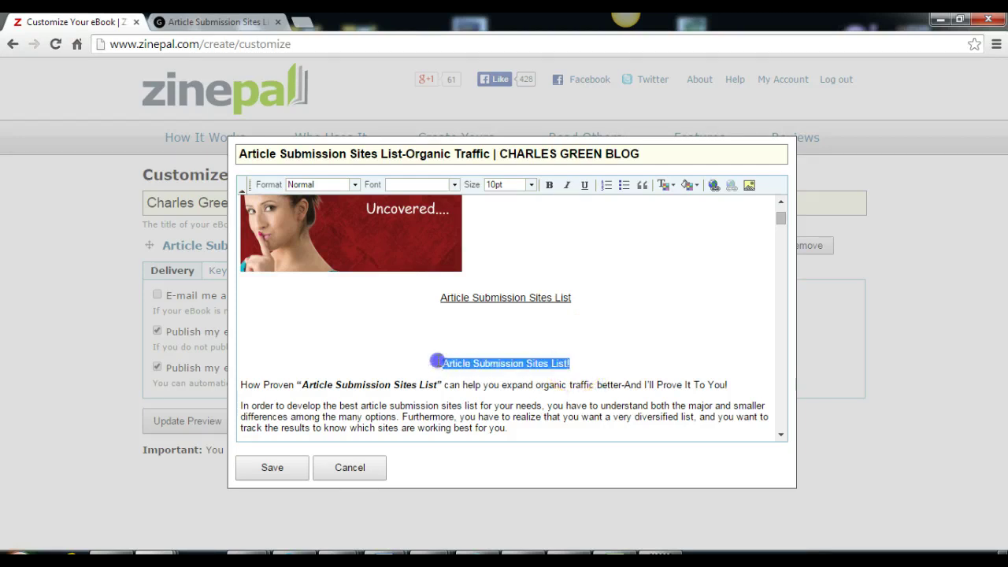
# Try to format the centred "Article Submission Sites List!" line below the image caption as Heading 1
pyautogui.click(351, 184)
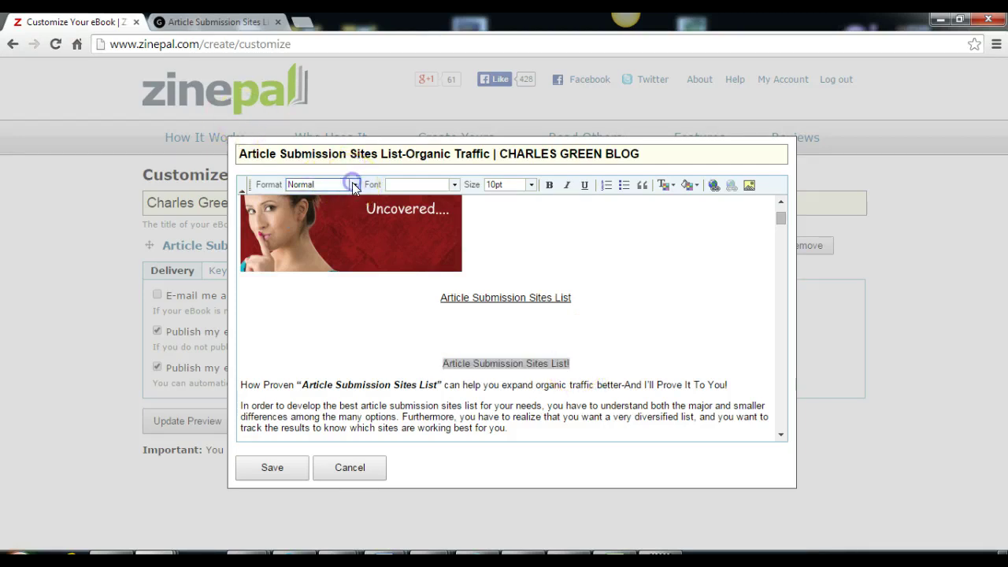
pyautogui.click(369, 241)
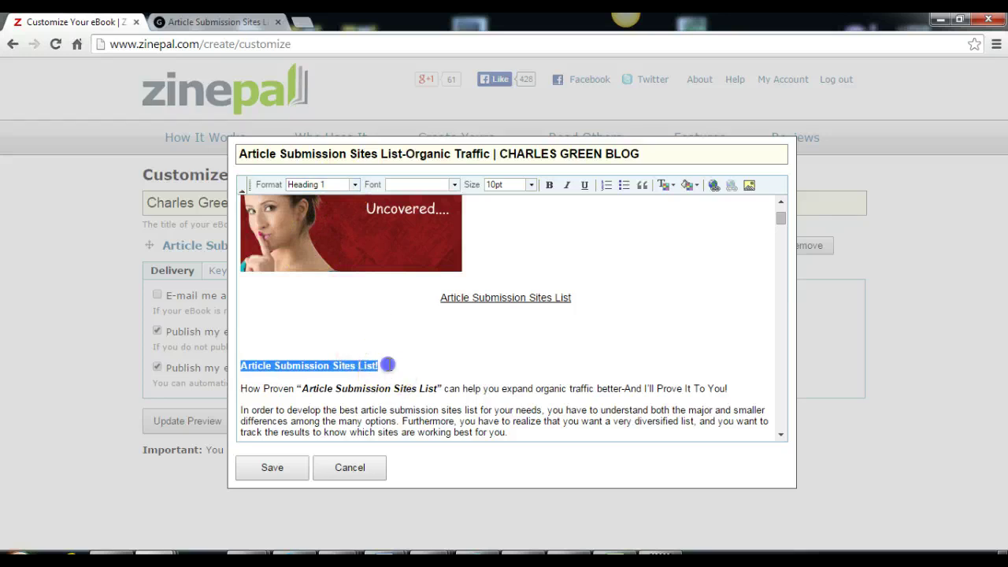
pyautogui.moveTo(386, 365); pyautogui.dragTo(268, 365)
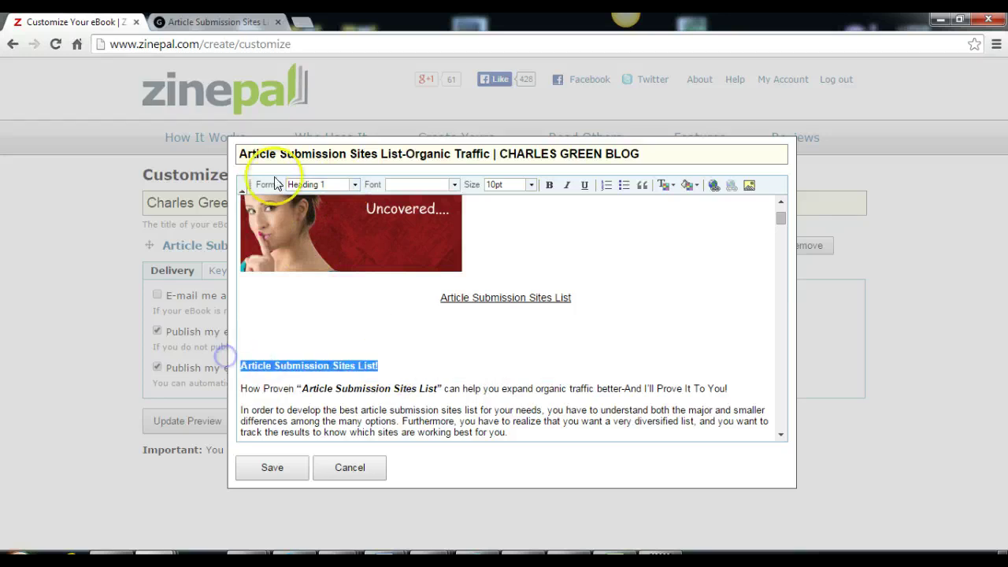
pyautogui.click(355, 185)
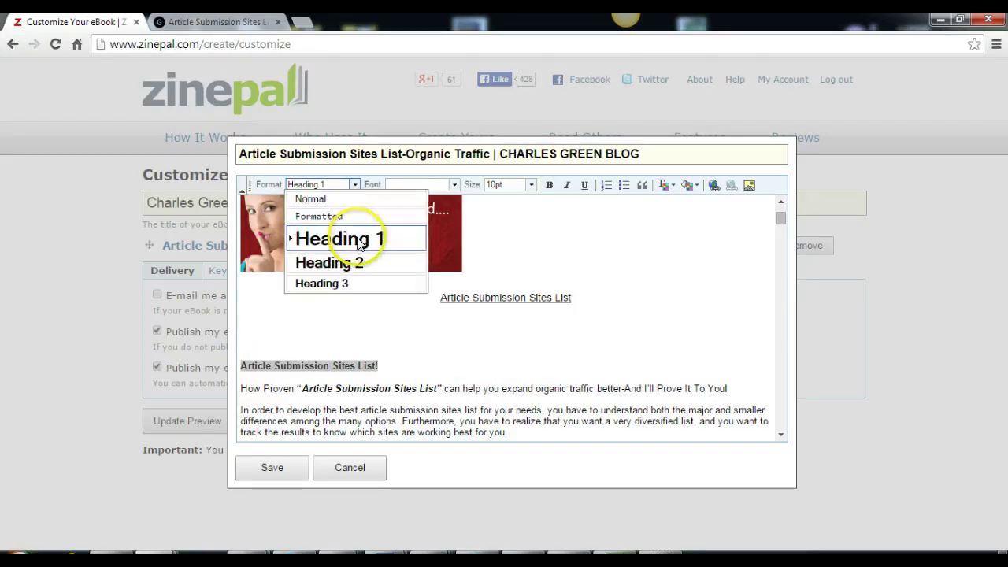
pyautogui.click(357, 239)
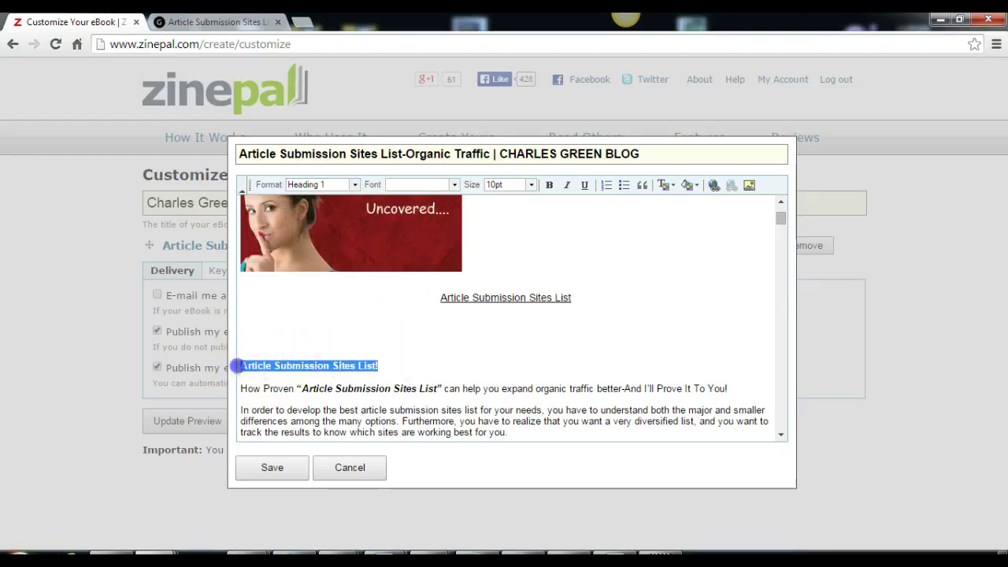
# Merge the "Article Submission Sites List!" heading back into the centred blank line above it and add a line break before it
pyautogui.click(239, 365)
pyautogui.press('BackSpace')
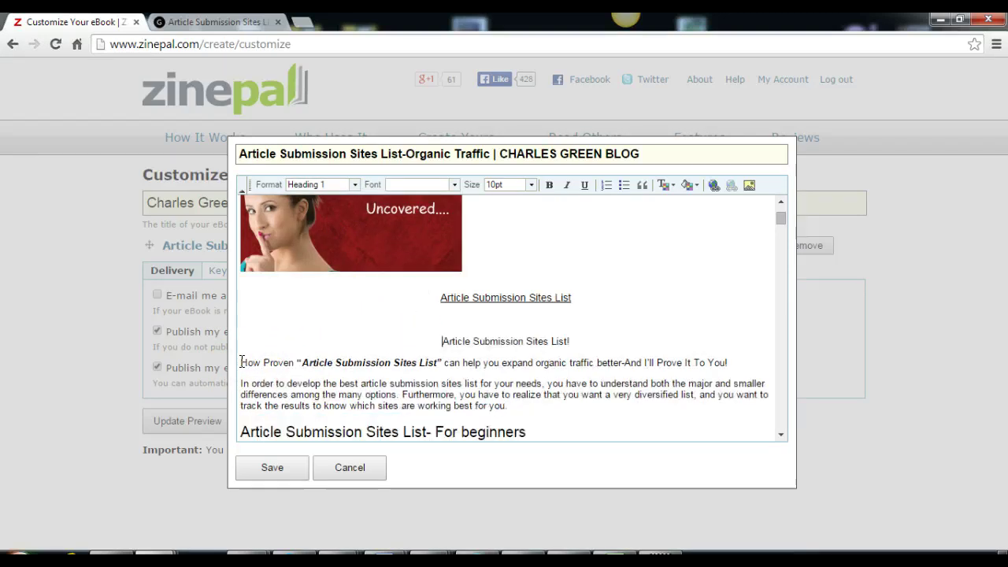
pyautogui.press('Return')
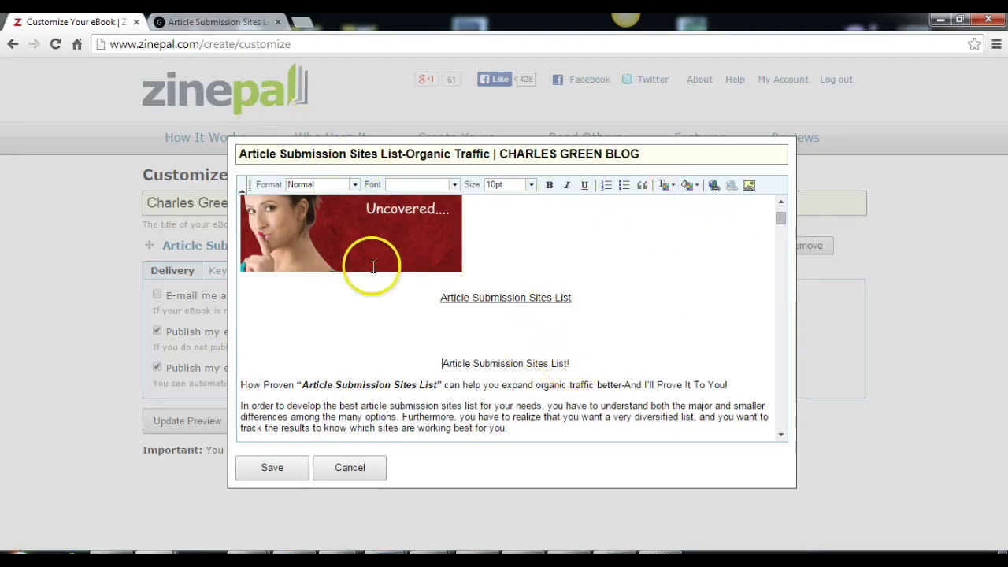
# Save the edited story and update the eBook's preview to check the first page
pyautogui.click(271, 467)
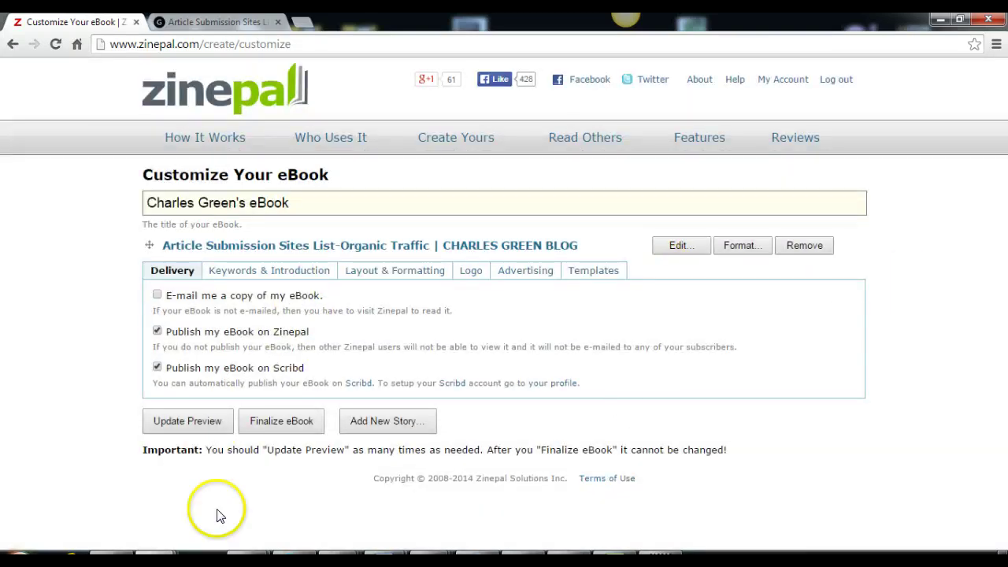
pyautogui.click(205, 422)
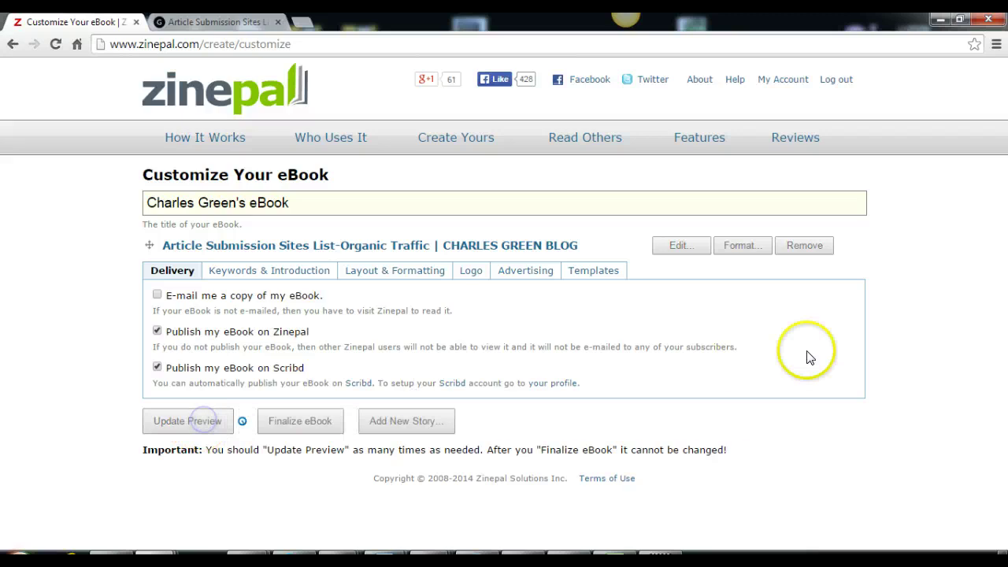
pyautogui.scroll(-1, 994, 299)
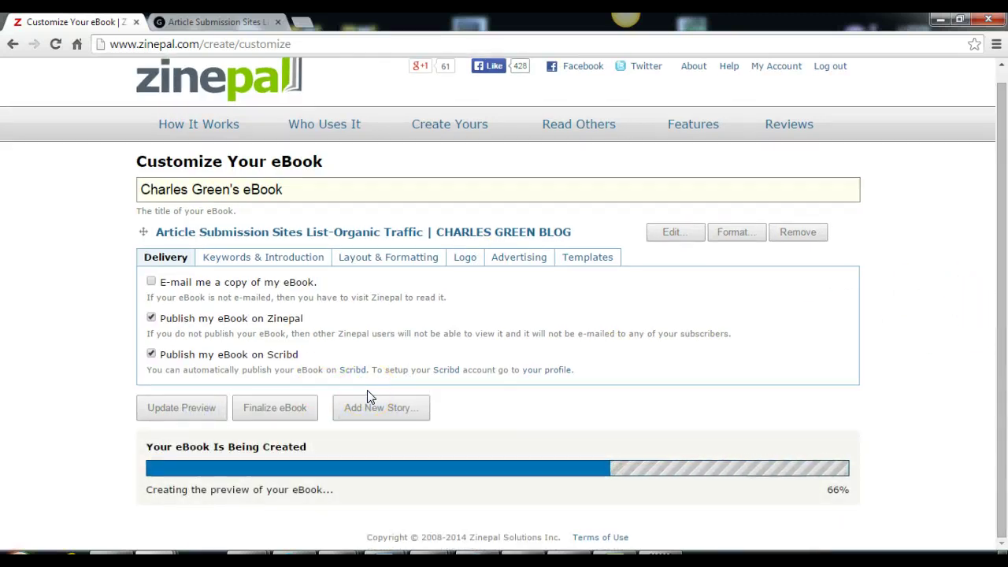
pyautogui.scroll(-3, 347, 402)
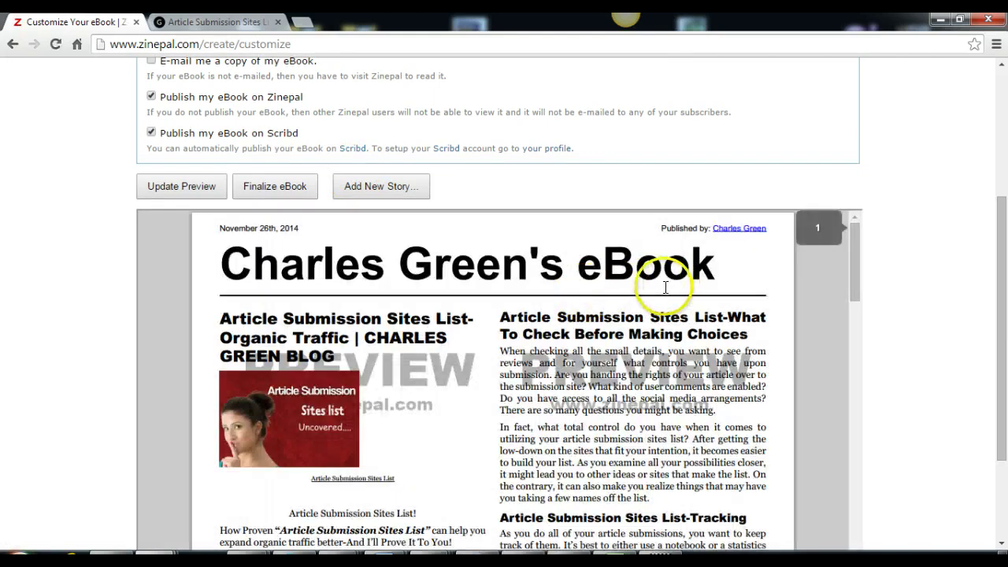
pyautogui.scroll(-3, 615, 292)
pyautogui.scroll(5, 452, 314)
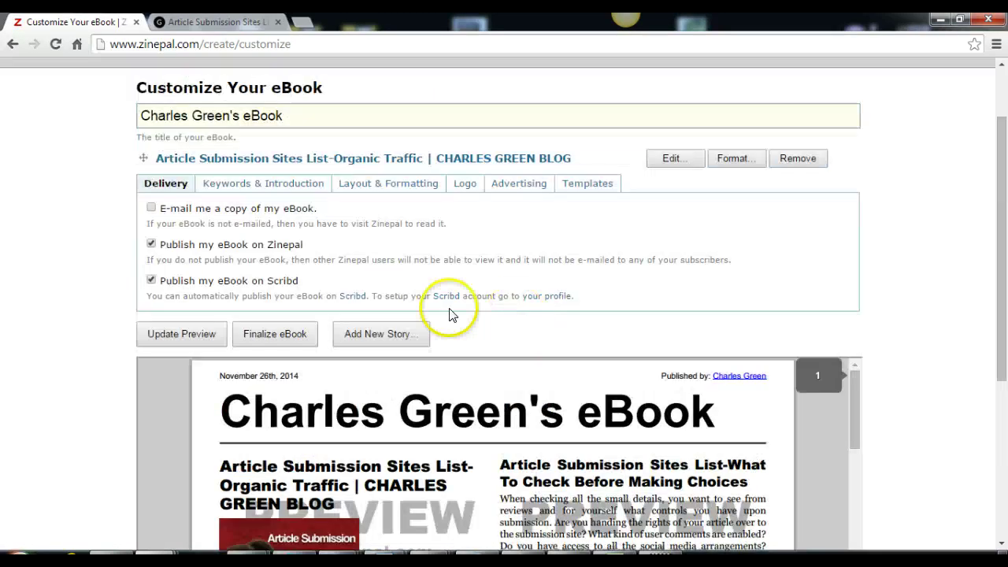
# Finalize the eBook and open the finished PDF
pyautogui.scroll(2, 452, 313)
pyautogui.click(267, 408)
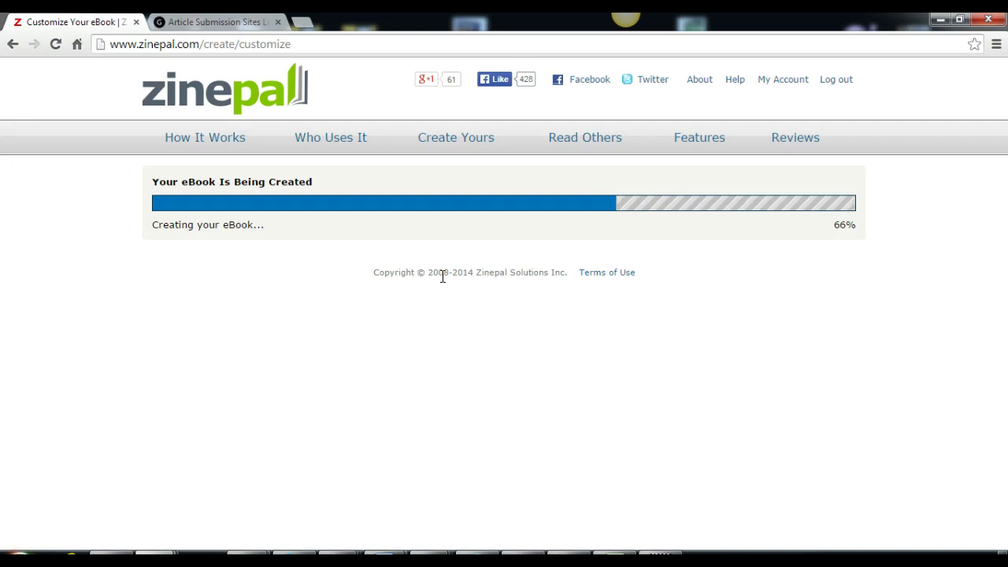
pyautogui.click(441, 270)
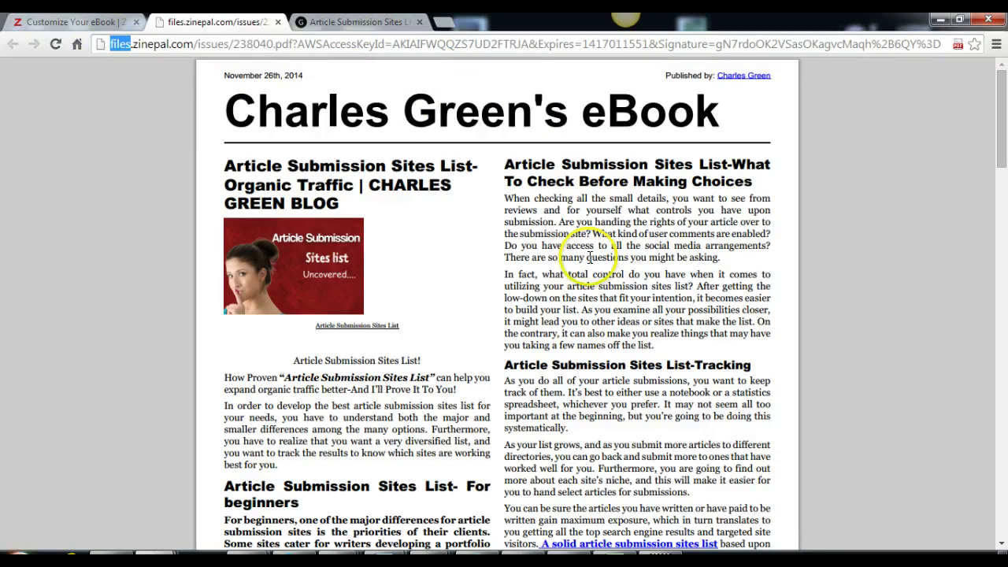
# Open scribd.com in a new browser tab and go to the account's My Uploads page
pyautogui.click(443, 22)
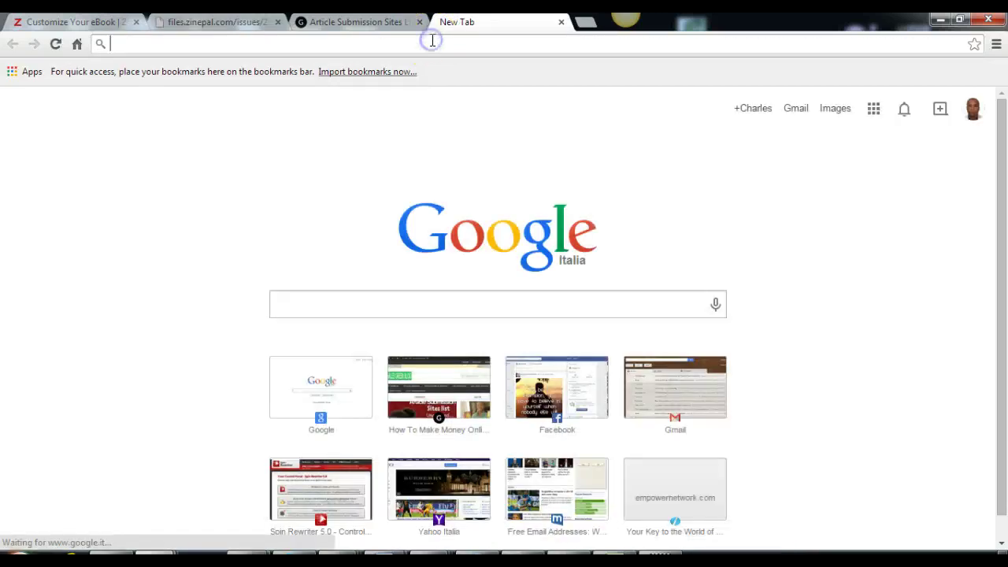
pyautogui.write('scribd.com')
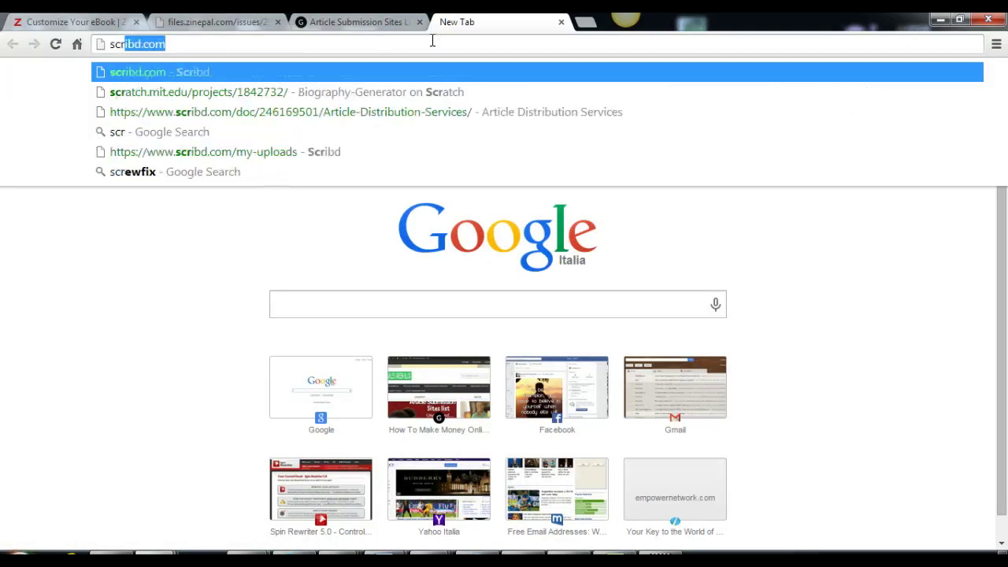
pyautogui.press('Return')
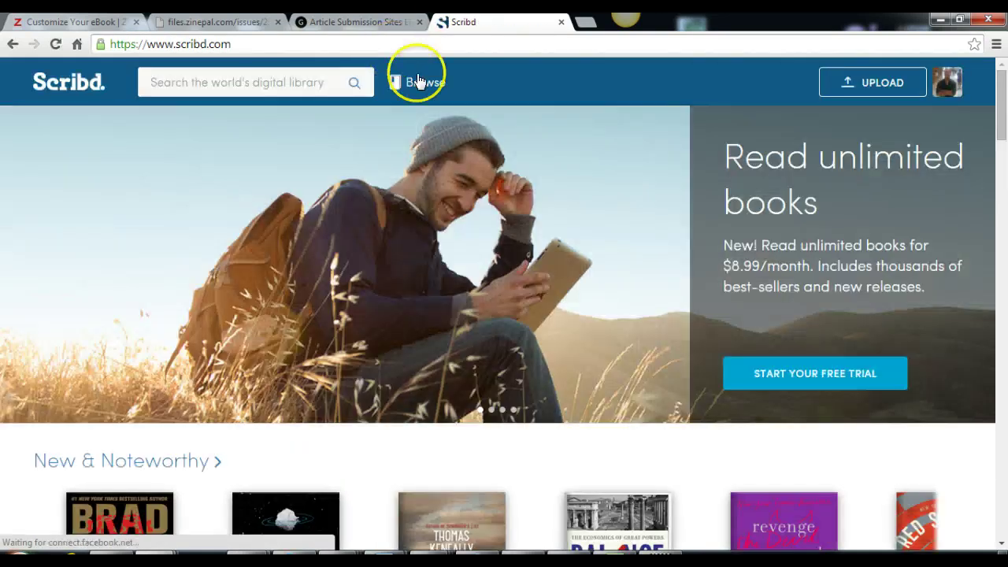
pyautogui.click(417, 80)
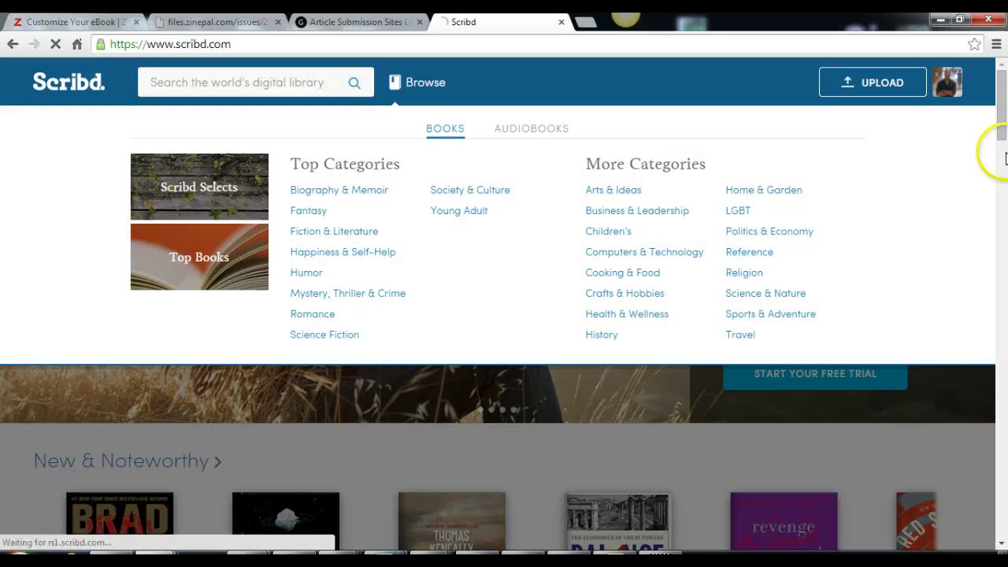
pyautogui.click(945, 82)
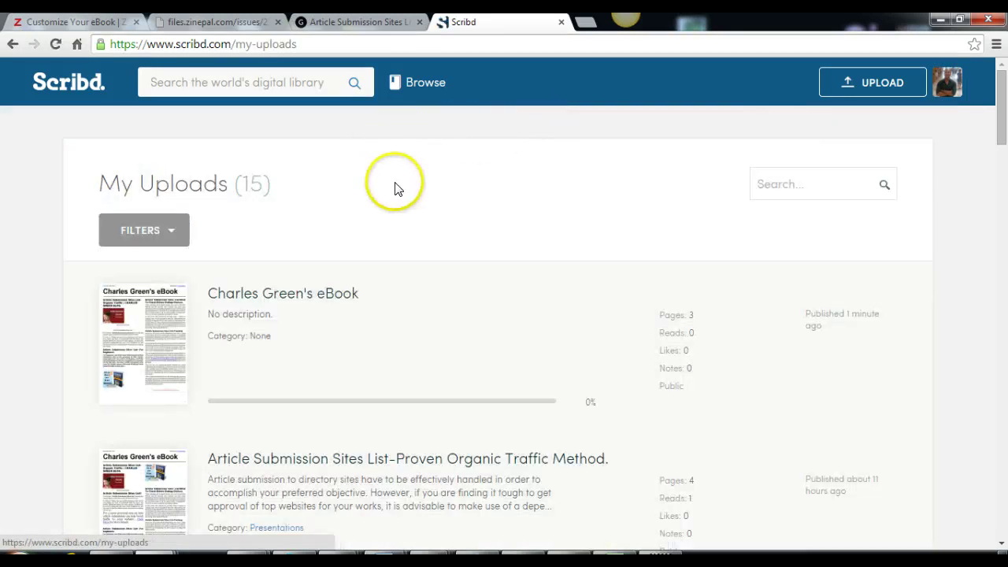
# Open the newly published eBook's document properties for editing, at the title and description fields
pyautogui.scroll(-2, 351, 184)
pyautogui.scroll(1, 337, 187)
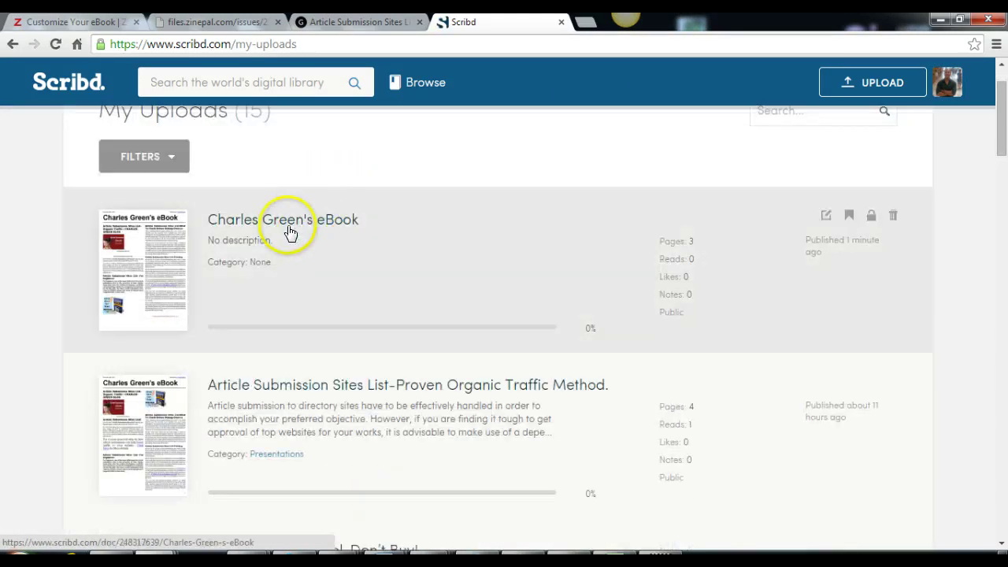
pyautogui.click(826, 217)
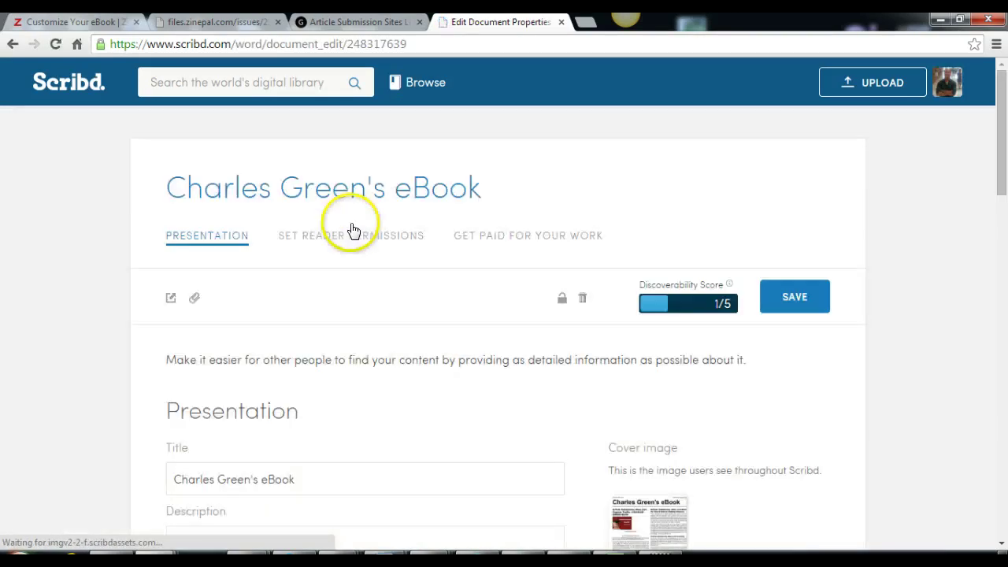
pyautogui.scroll(-4, 429, 229)
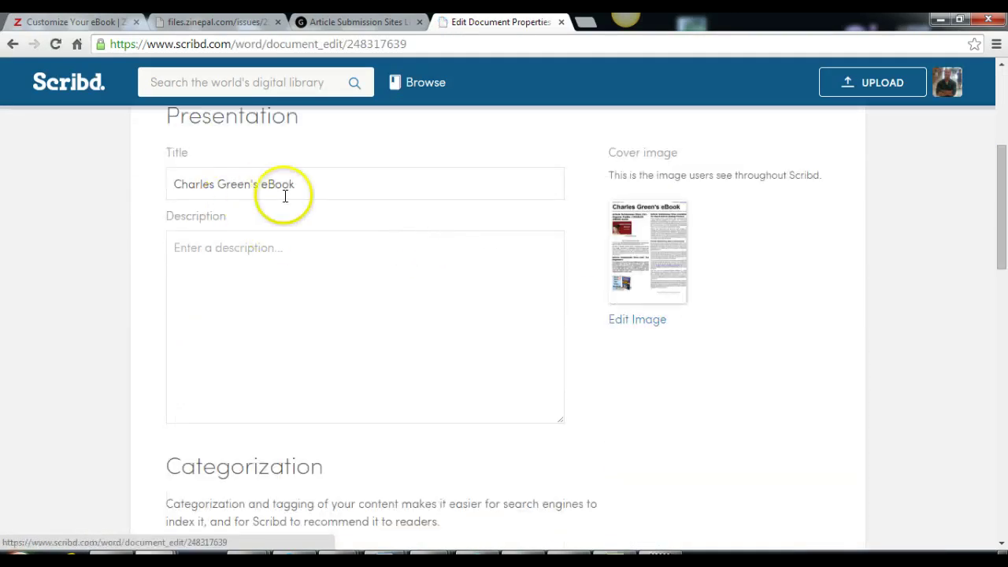
# Replace the document's title with "Article Submission Sites List-Organic Traffic", copied from the blog article's heading, and save the properties
pyautogui.moveTo(318, 187); pyautogui.dragTo(163, 181)
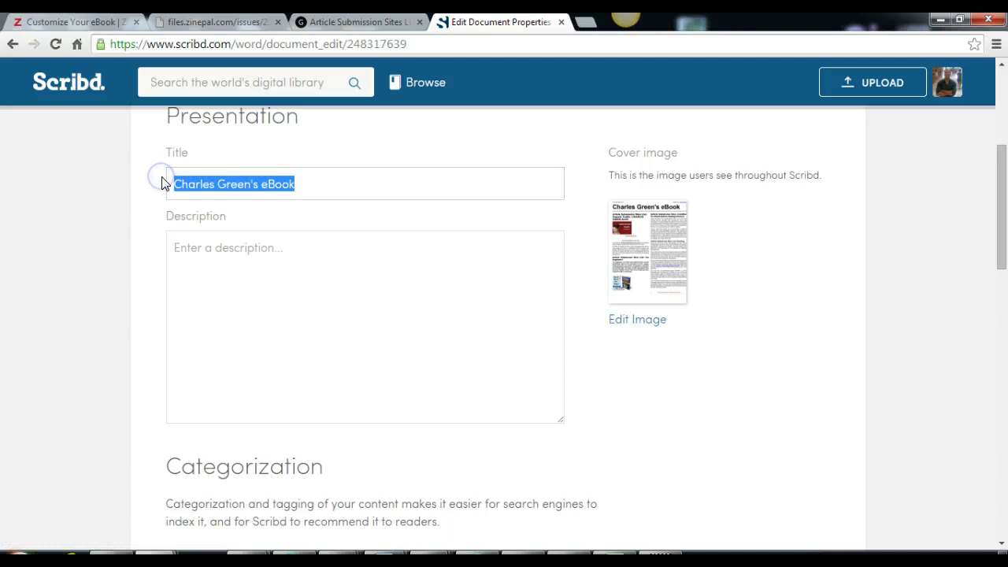
pyautogui.press('BackSpace')
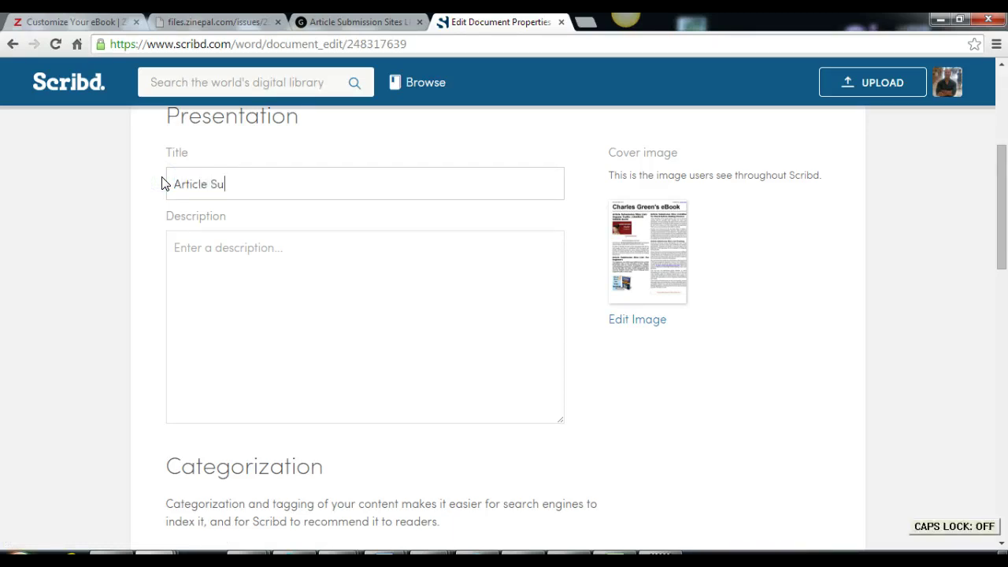
pyautogui.click(358, 21)
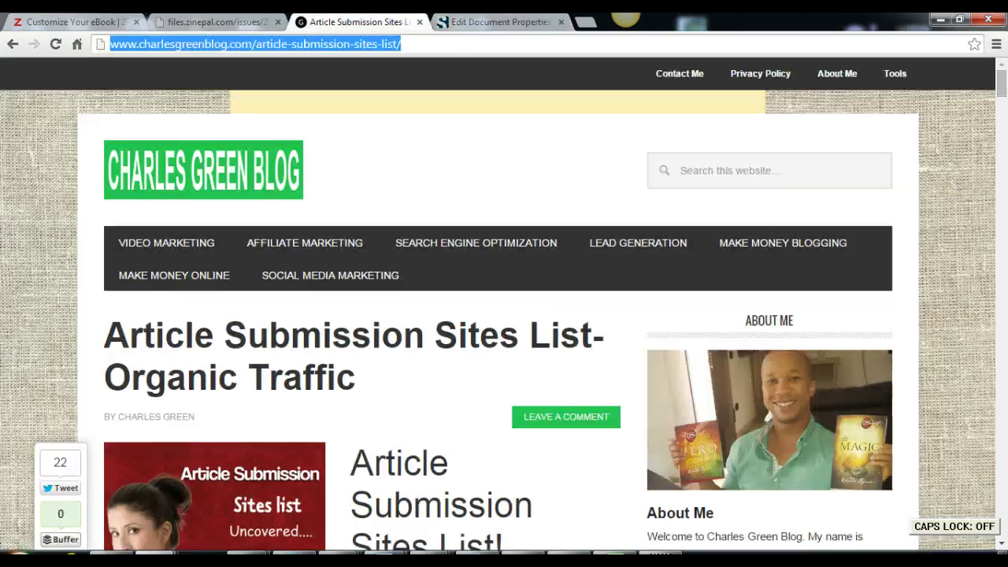
pyautogui.moveTo(358, 380); pyautogui.dragTo(101, 318)
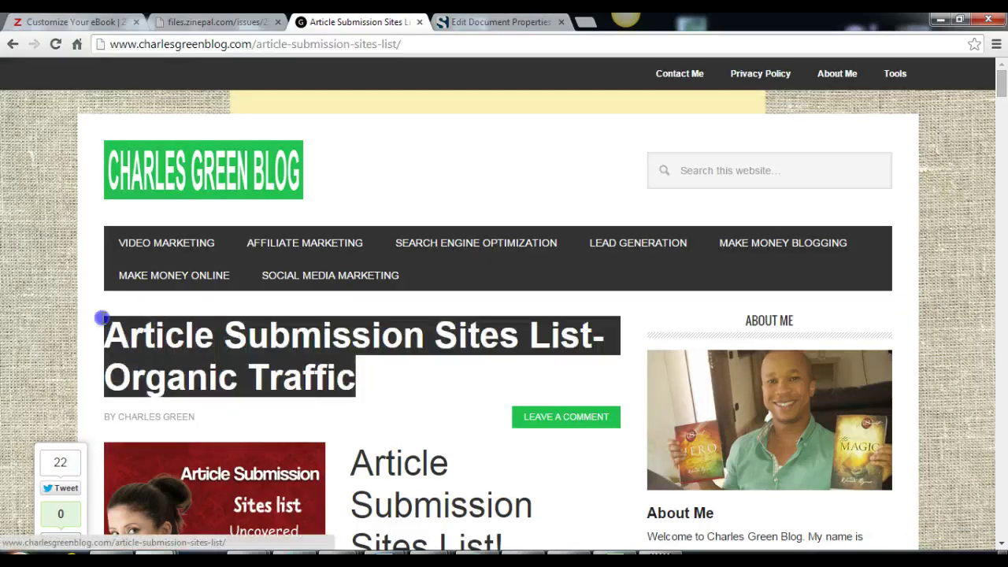
pyautogui.rightClick(141, 349)
pyautogui.click(167, 357)
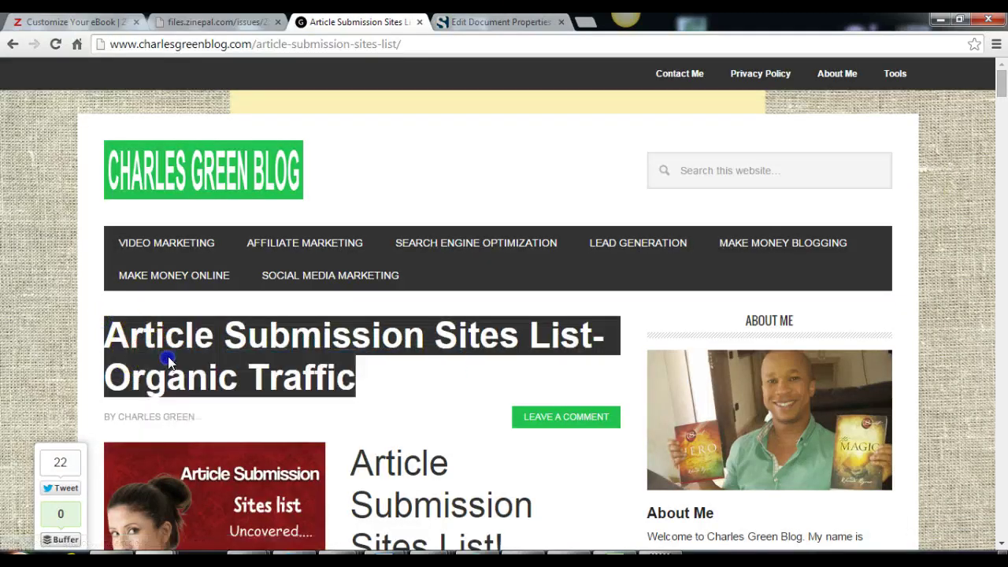
pyautogui.click(492, 21)
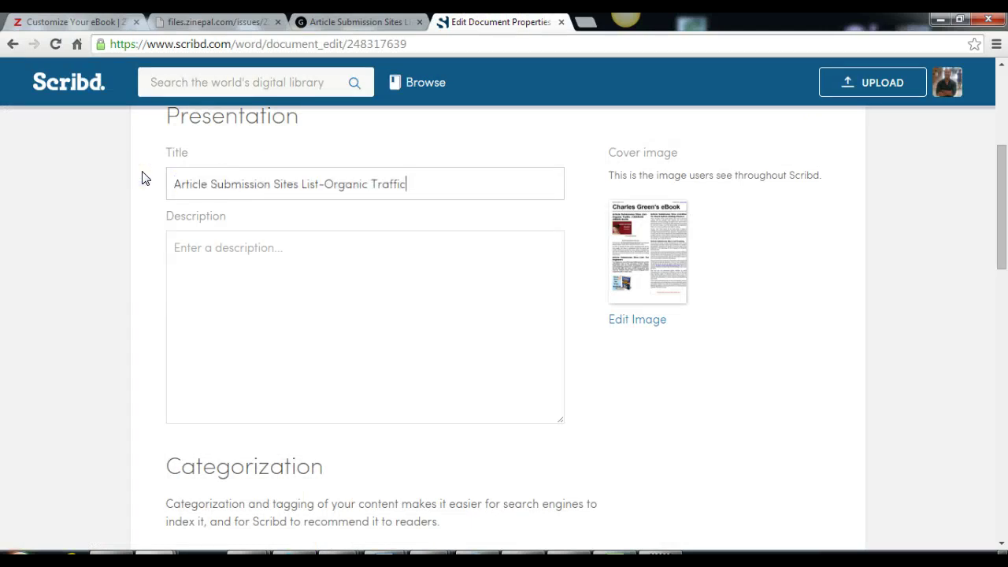
pyautogui.scroll(-5, 434, 239)
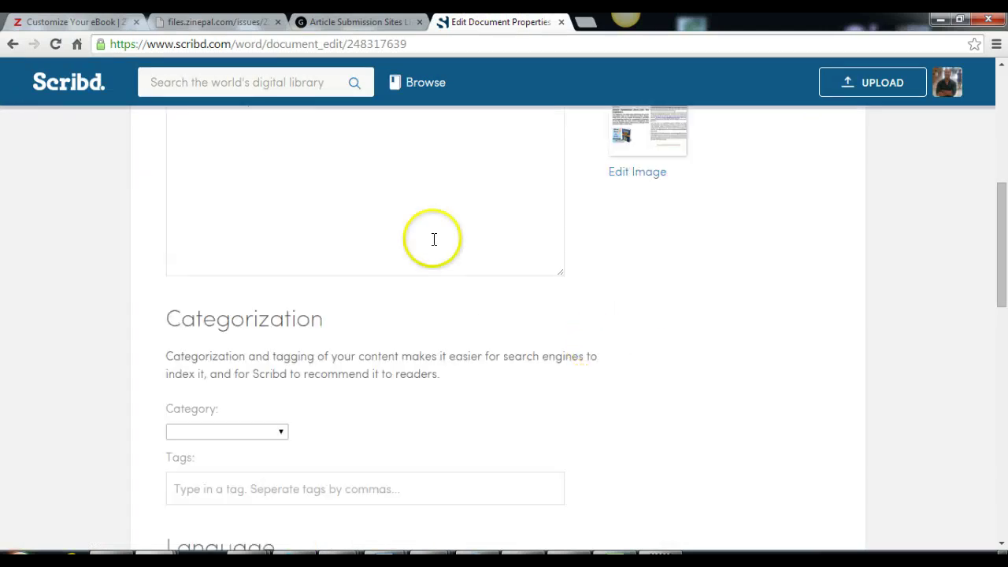
pyautogui.scroll(6, 172, 175)
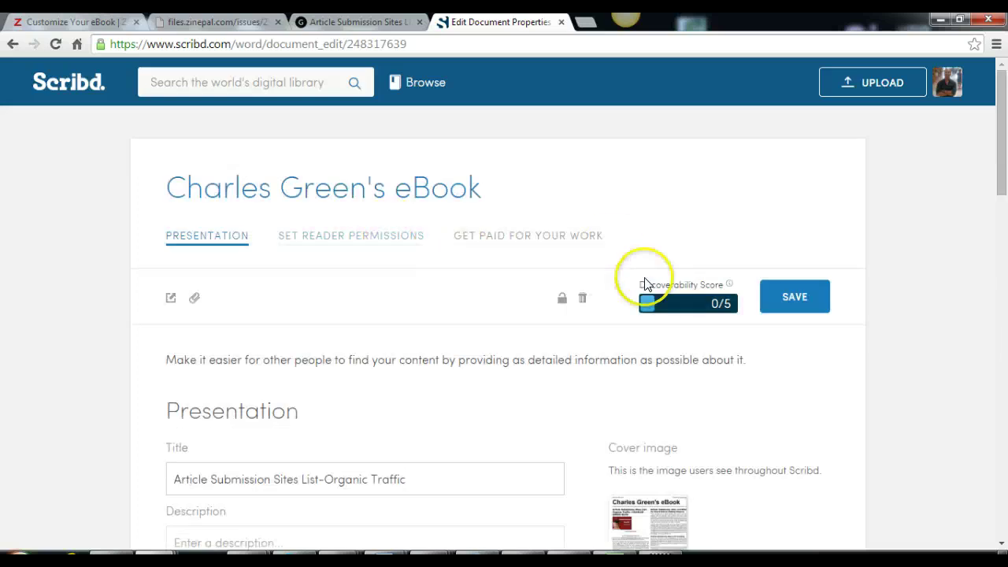
pyautogui.click(815, 296)
# Look over the document's description, category, tags and language settings, and save the properties again
pyautogui.scroll(-5, 982, 270)
pyautogui.scroll(1, 196, 225)
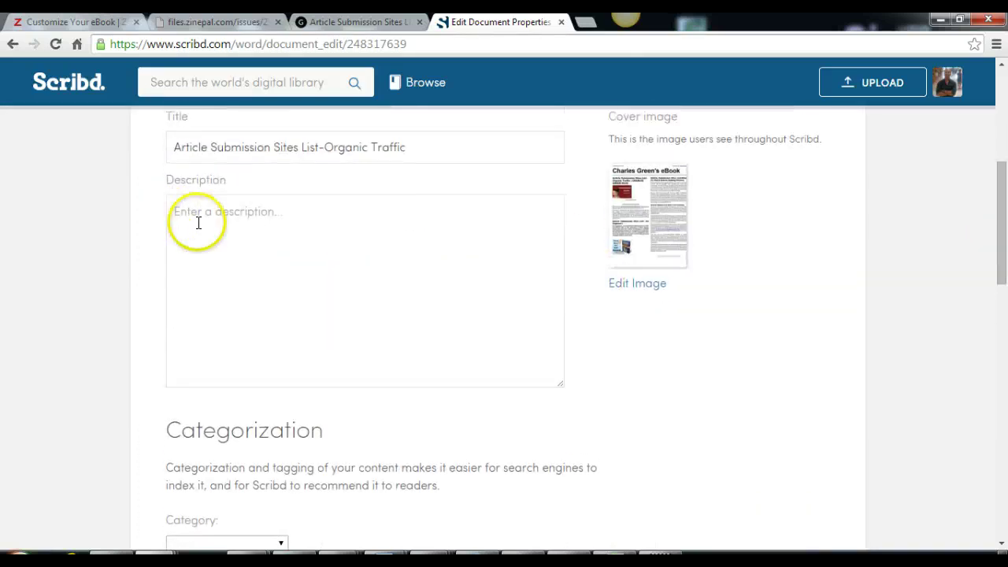
pyautogui.click(289, 229)
pyautogui.scroll(-4, 284, 225)
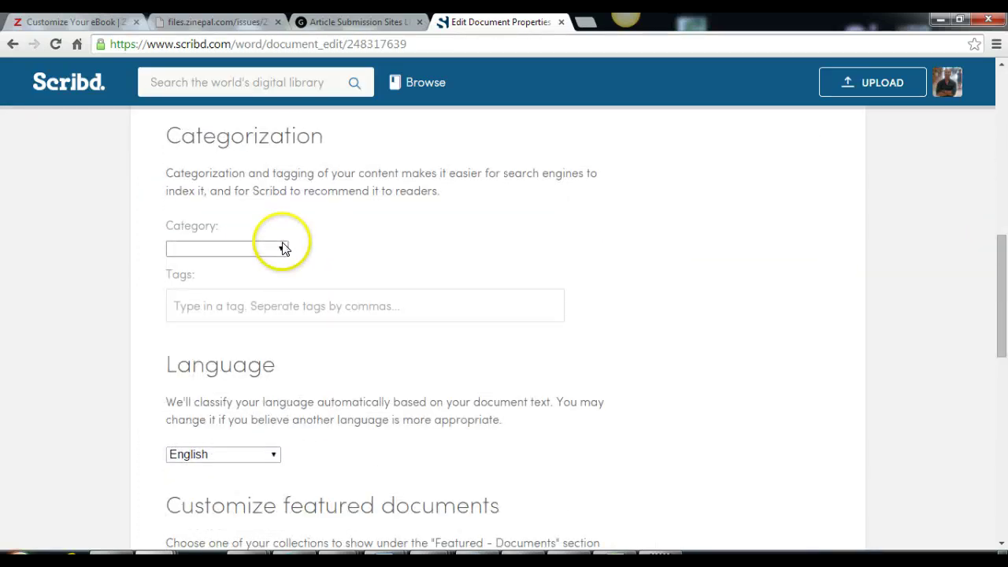
pyautogui.click(281, 247)
pyautogui.scroll(-2, 367, 296)
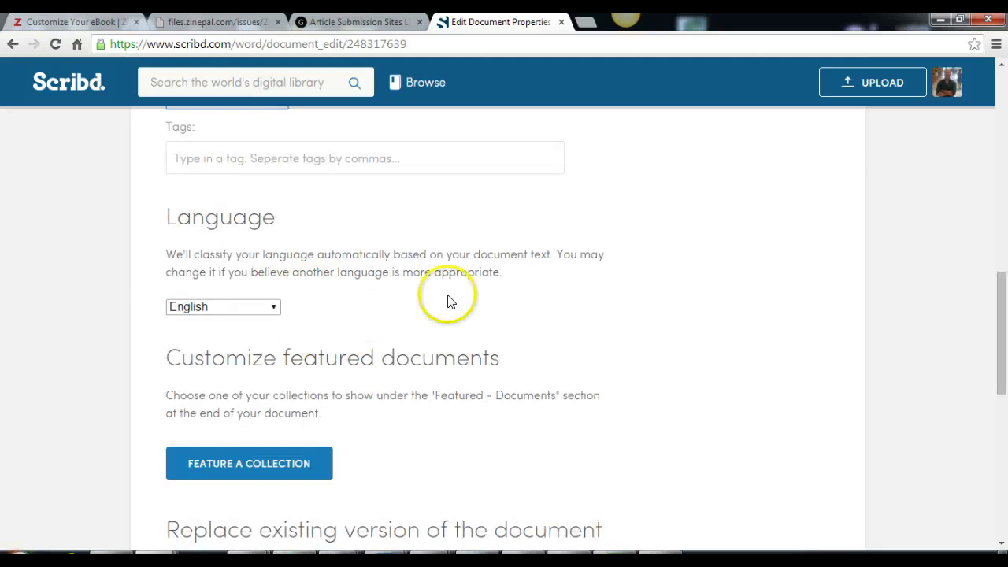
pyautogui.click(788, 233)
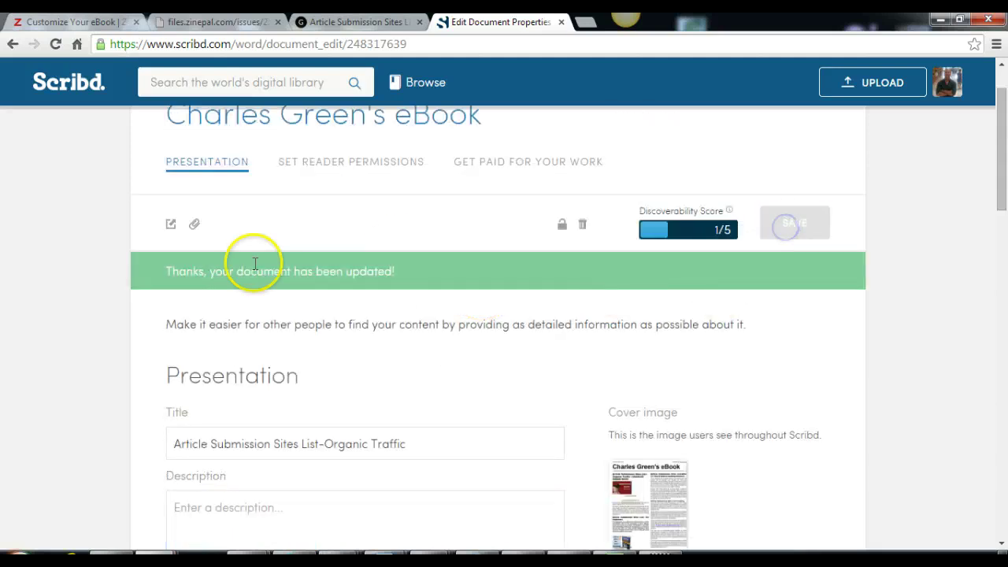
pyautogui.scroll(-2, 299, 382)
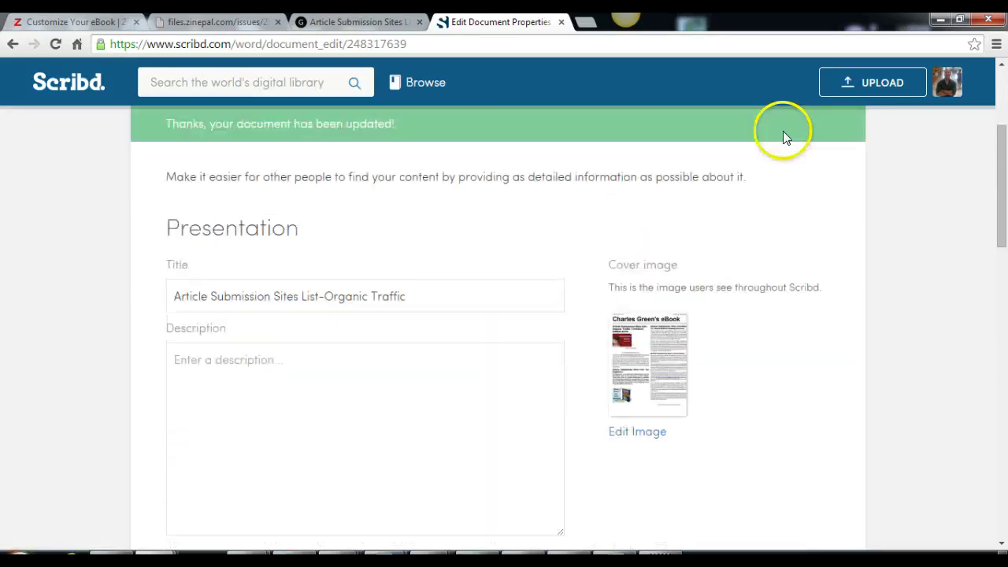
# Go to the account's My Uploads page and open the document "Article Submission Sites List-Organic Traffic"
pyautogui.scroll(3, 873, 132)
pyautogui.click(948, 82)
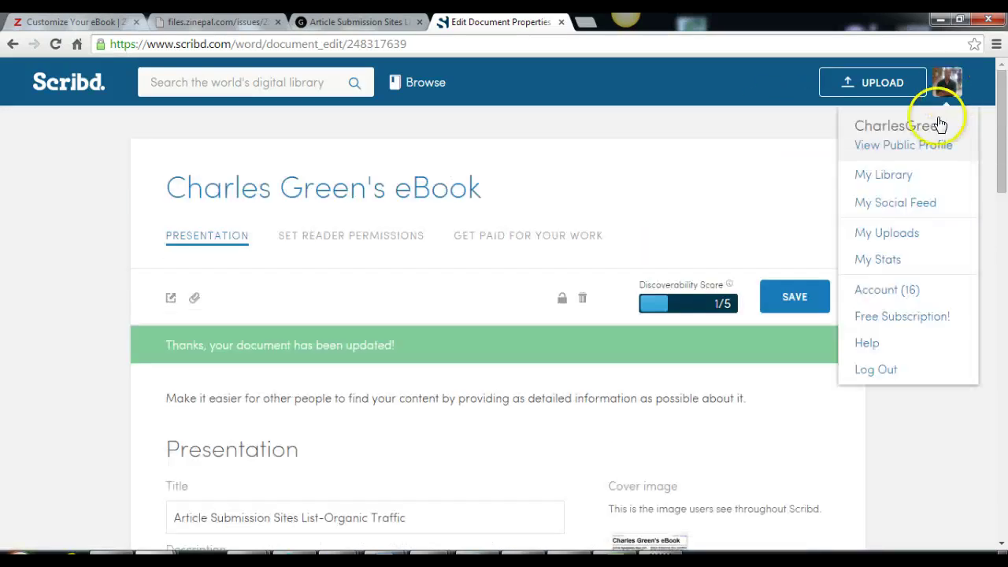
pyautogui.click(908, 233)
pyautogui.click(530, 213)
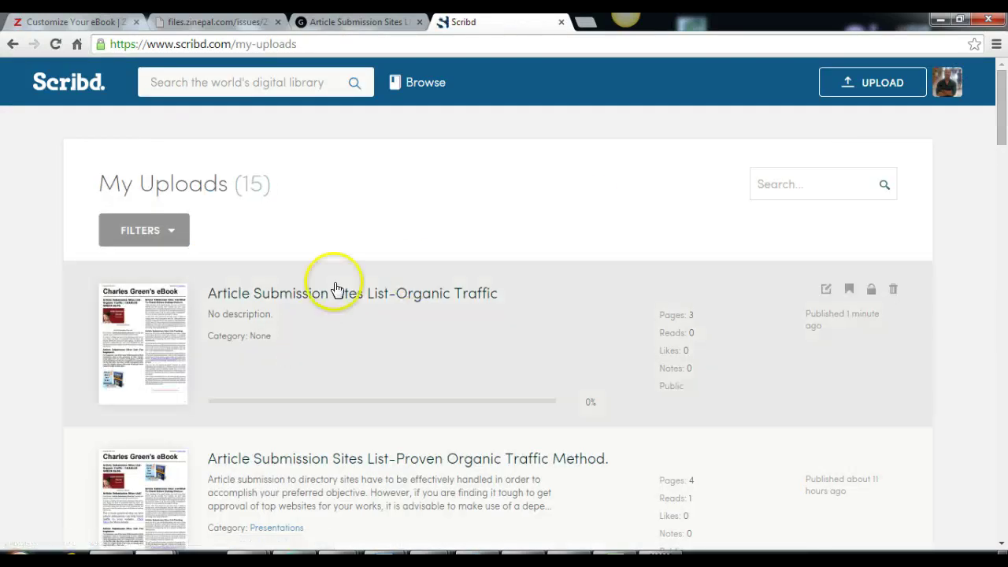
pyautogui.click(327, 297)
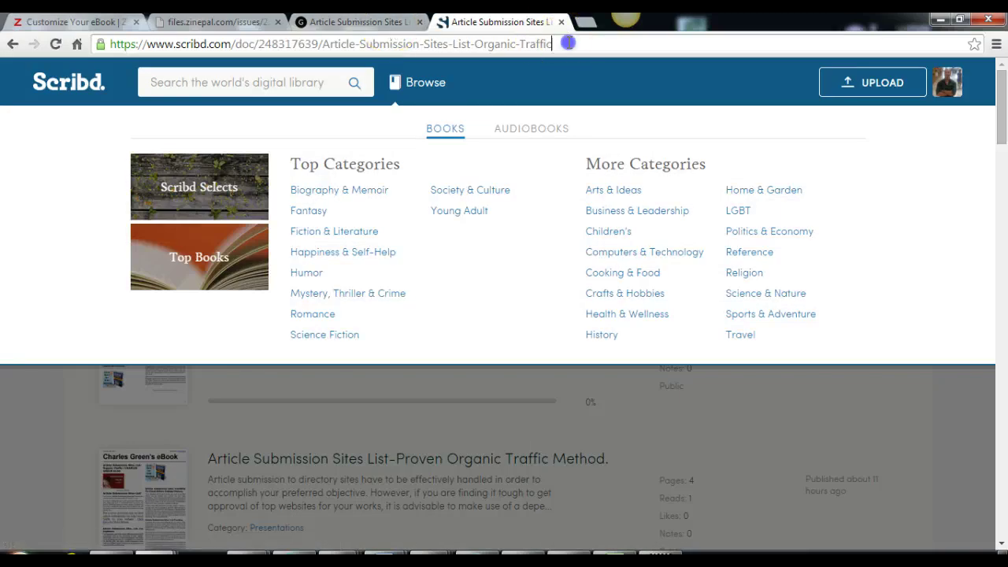
# Copy the web address of the published Scribd document and load it in a new browser tab
pyautogui.click(568, 44)
pyautogui.rightClick(207, 46)
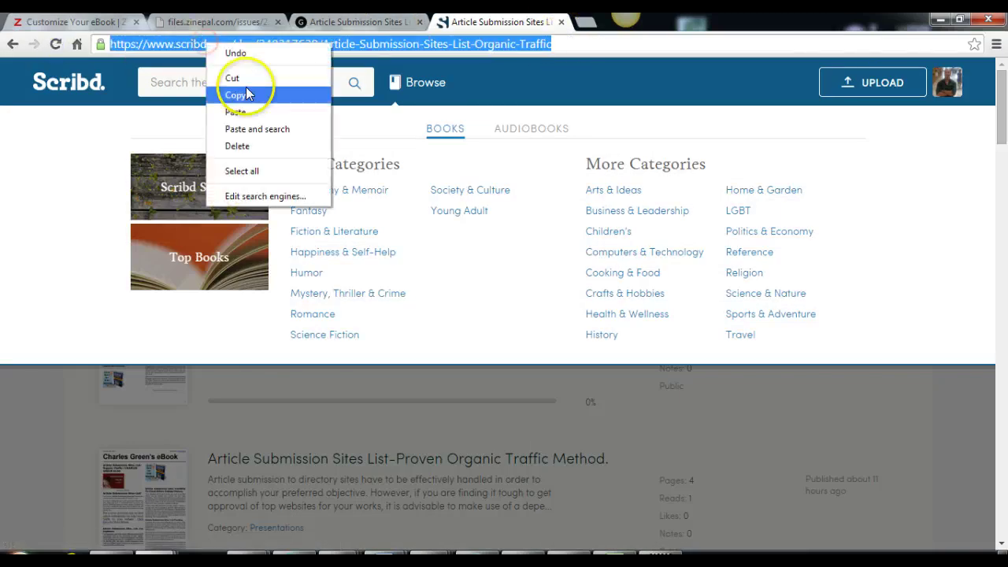
pyautogui.click(247, 96)
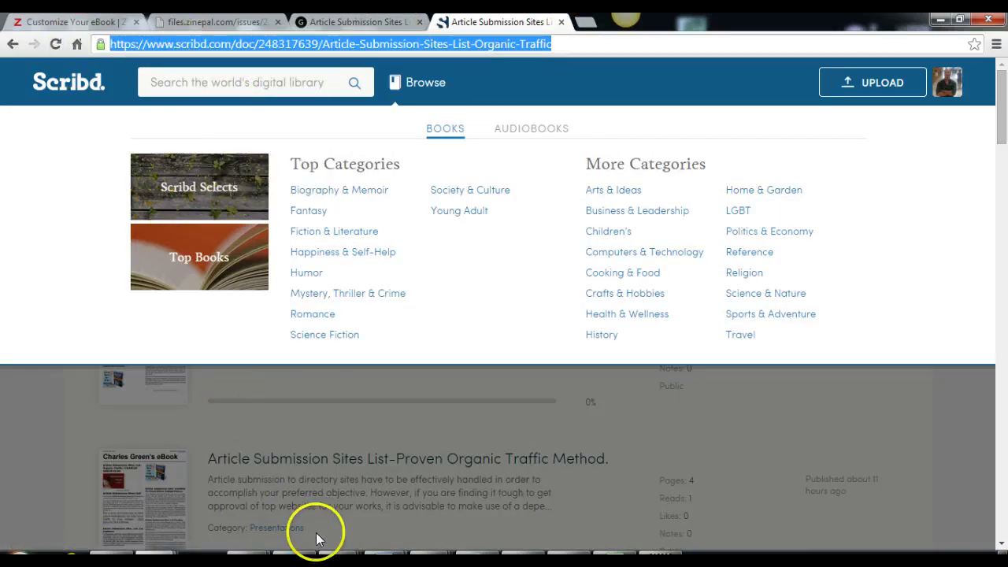
pyautogui.click(583, 23)
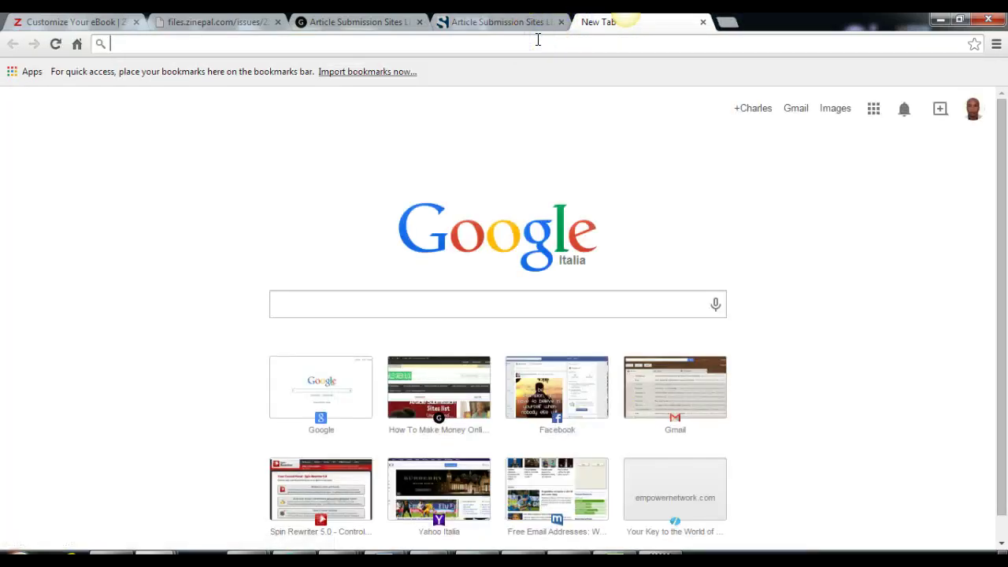
pyautogui.hotkey('ctrl', 'v')
pyautogui.press('Return')
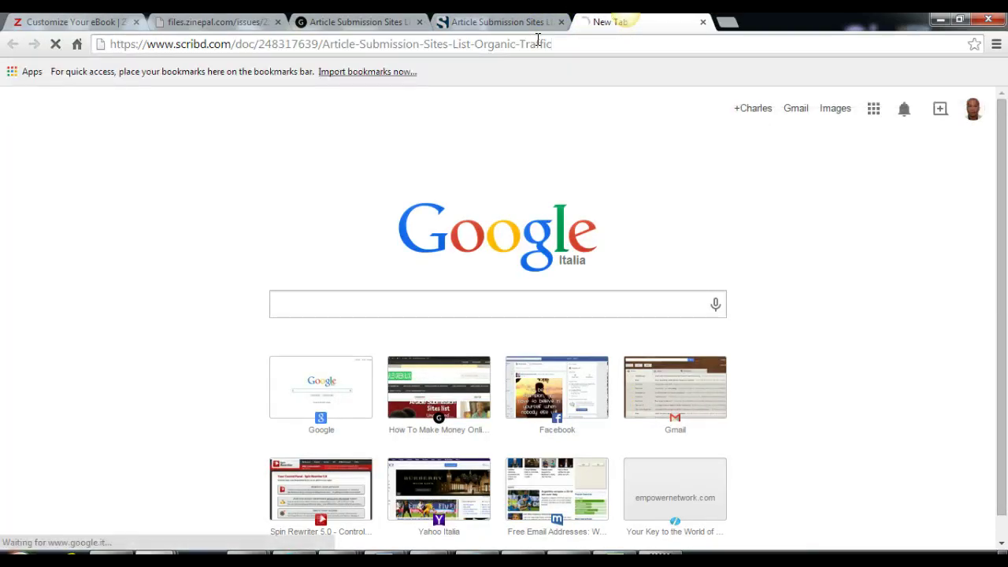